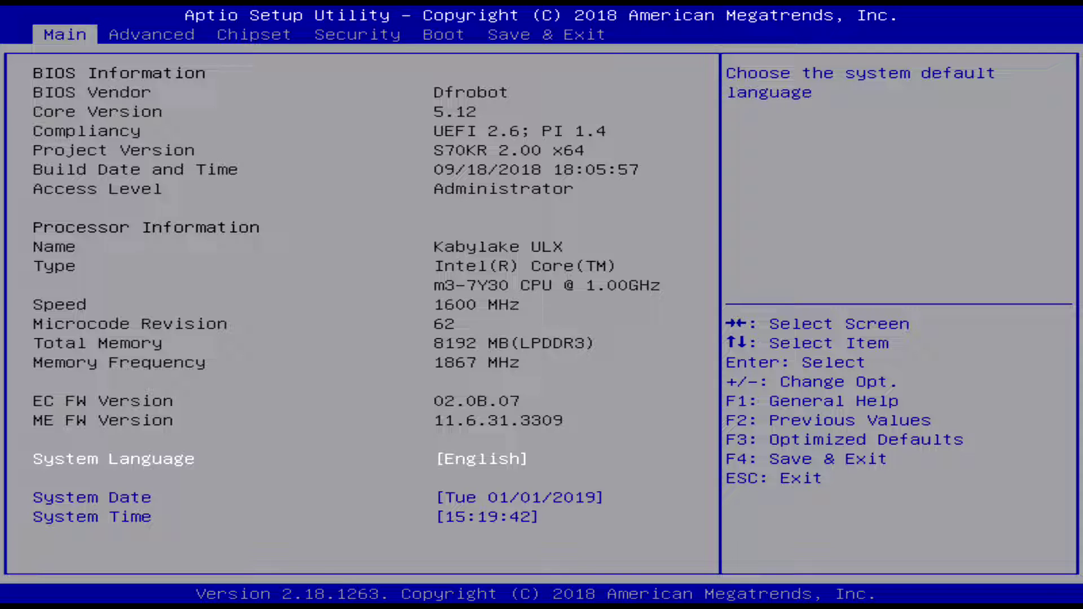
Check the date and time fields, then browse Advanced's Onboard LAN, WIFI, Wake on LAN and fan settings.
{"action": "key", "text": "Down"}
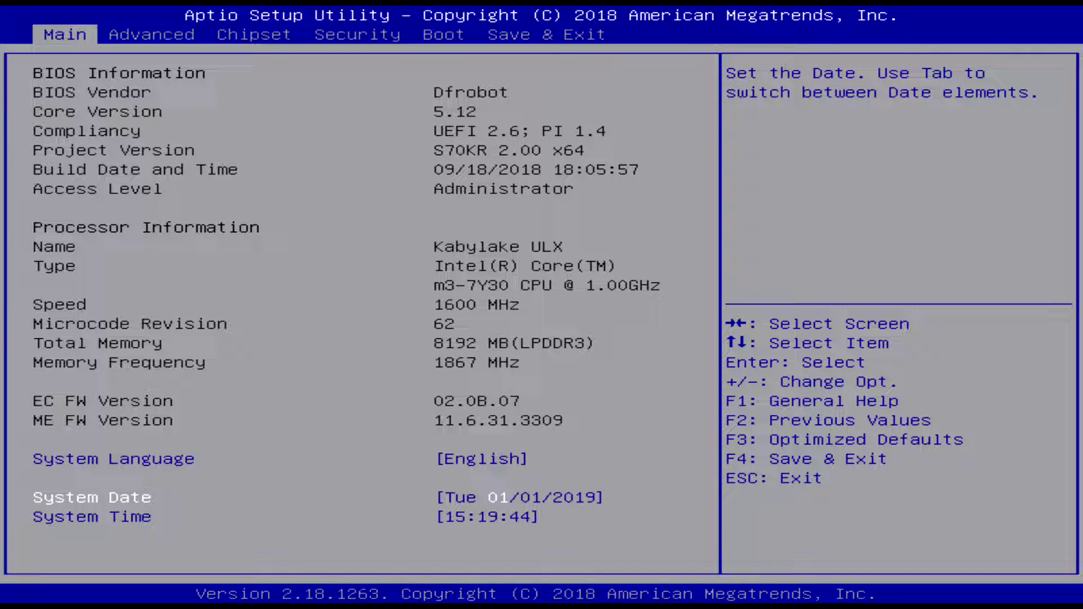
{"action": "key", "text": "Down"}
{"action": "key", "text": "Down"}
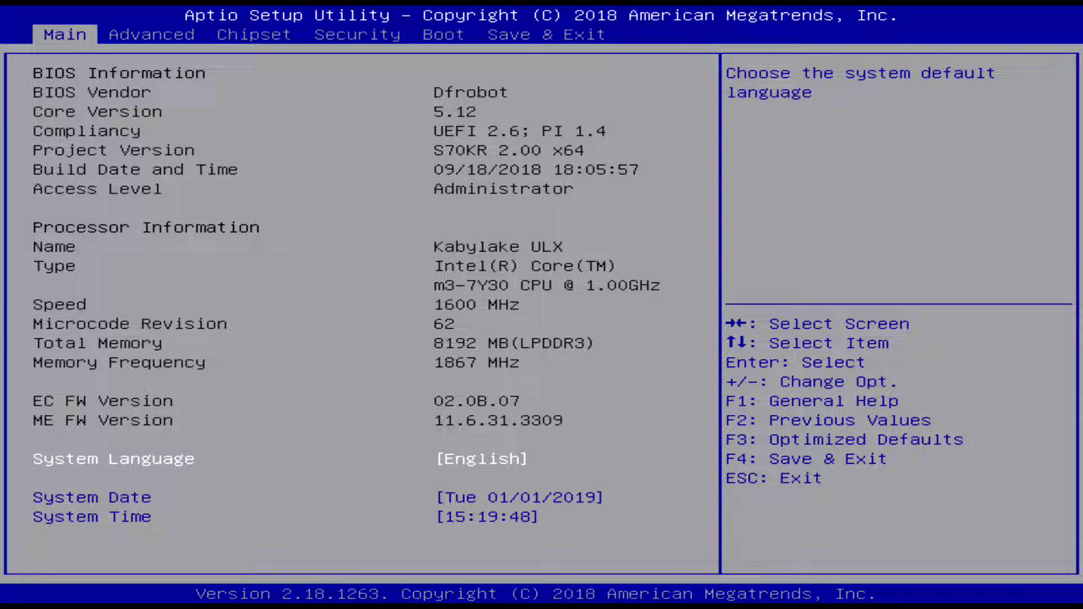
{"action": "key", "text": "Right"}
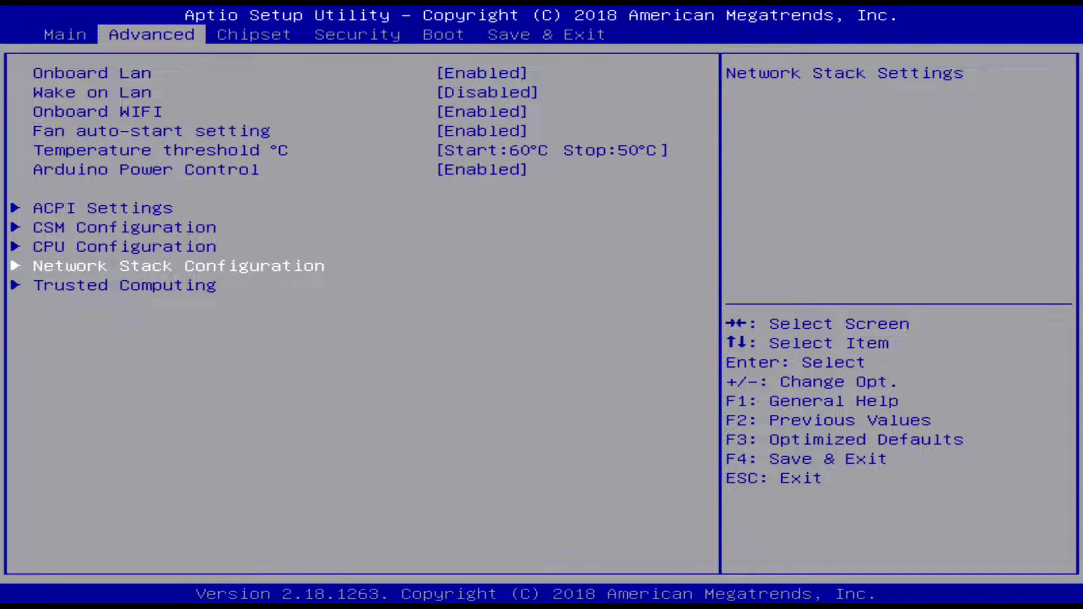
{"action": "key", "text": "Down"}
{"action": "key", "text": "Down"}
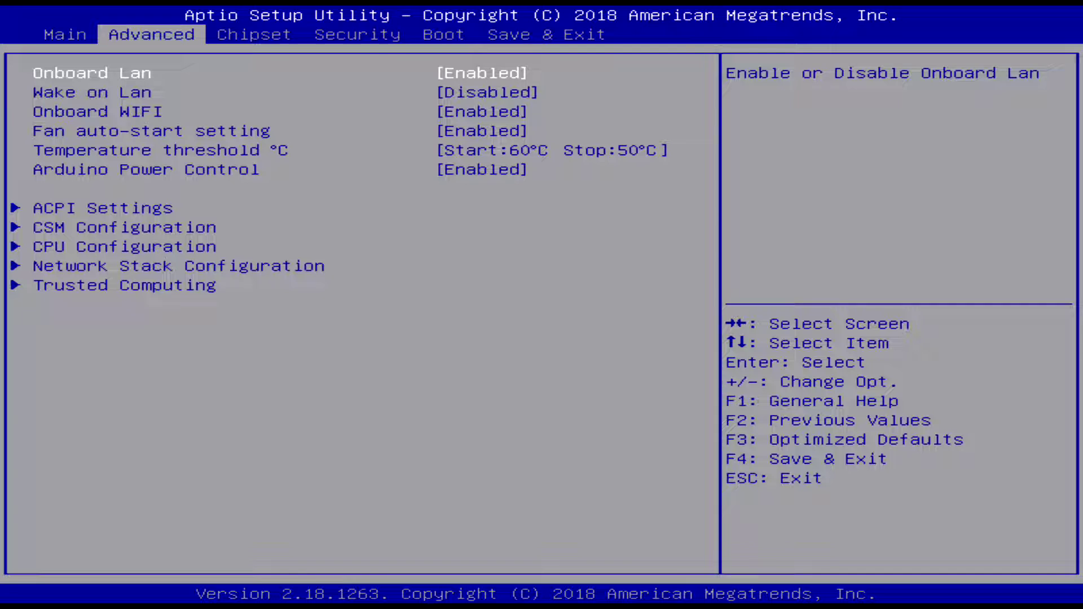
{"action": "key", "text": "Down"}
{"action": "key", "text": "Down"}
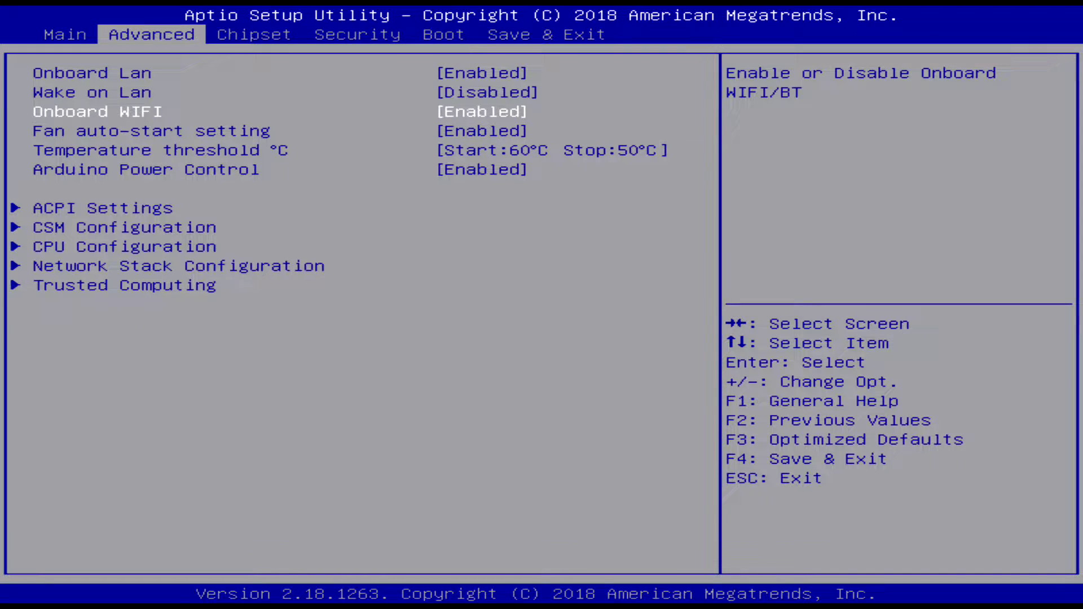
{"action": "key", "text": "Up"}
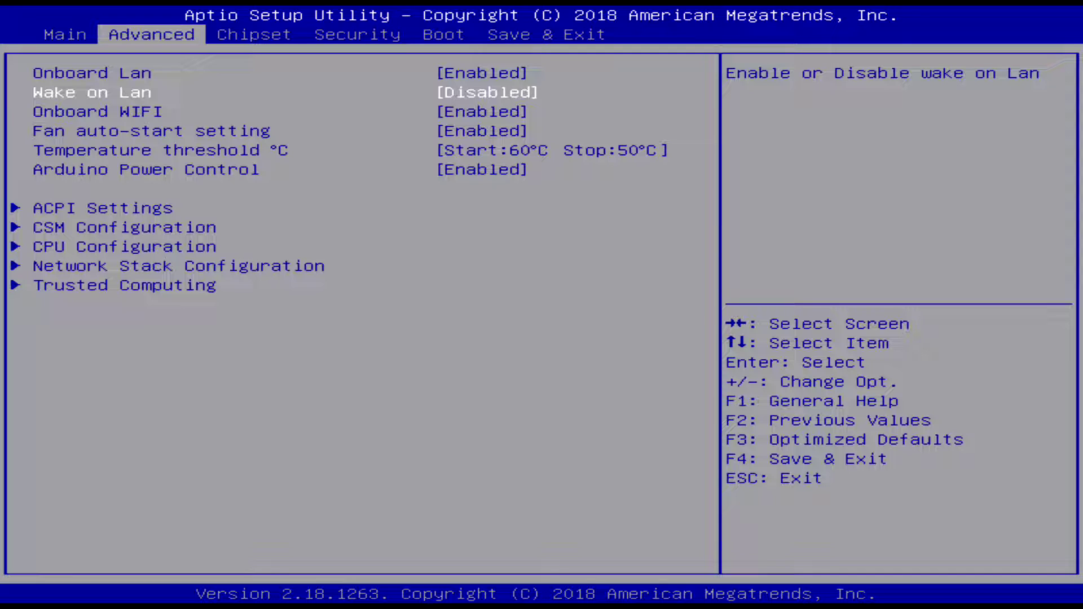
{"action": "key", "text": "Down"}
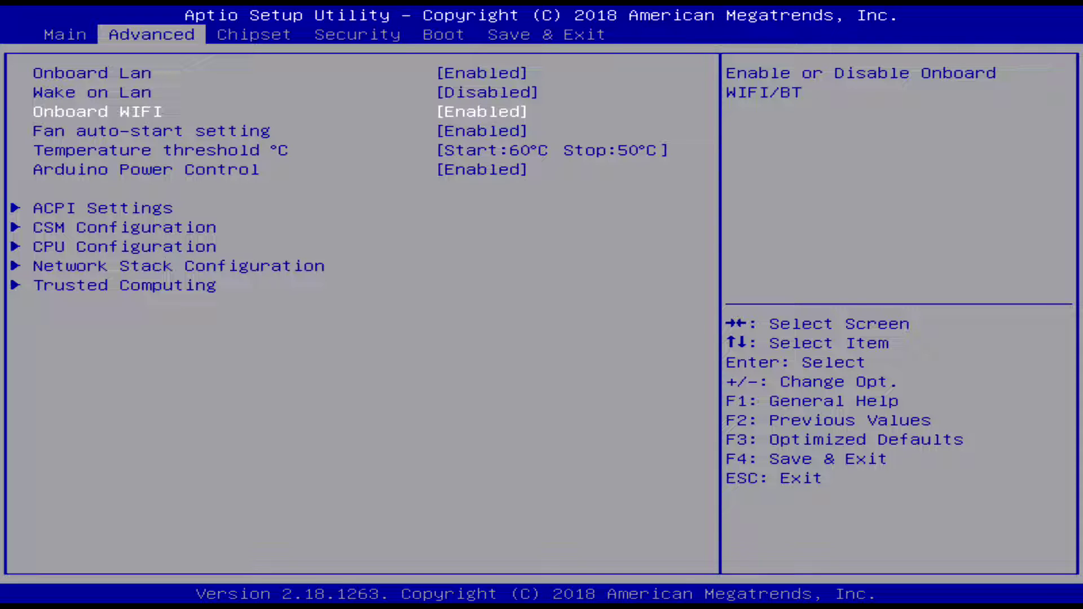
{"action": "key", "text": "Down"}
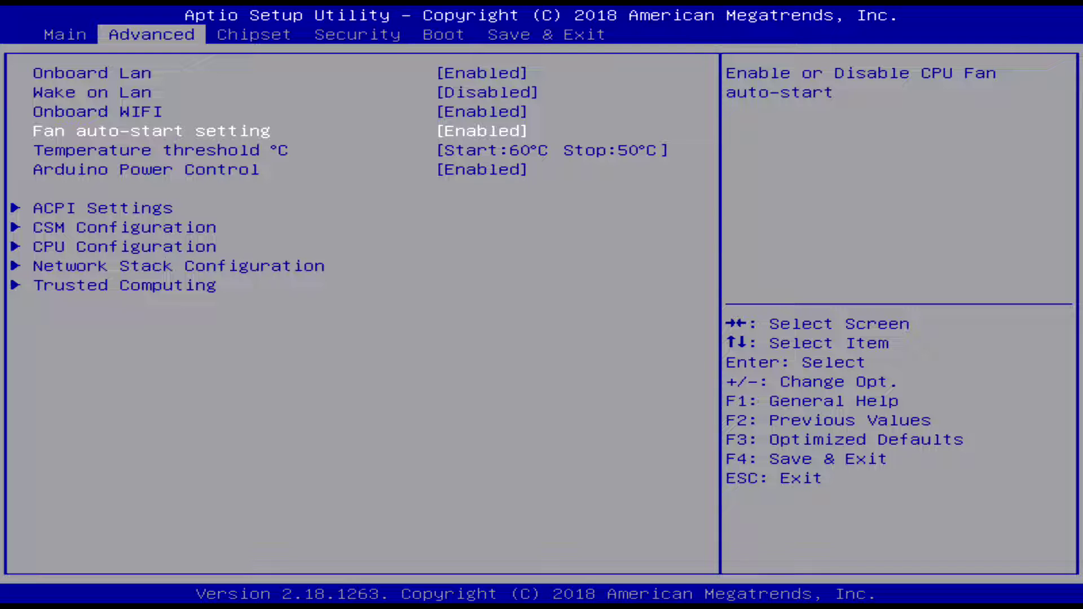
{"action": "key", "text": "Down"}
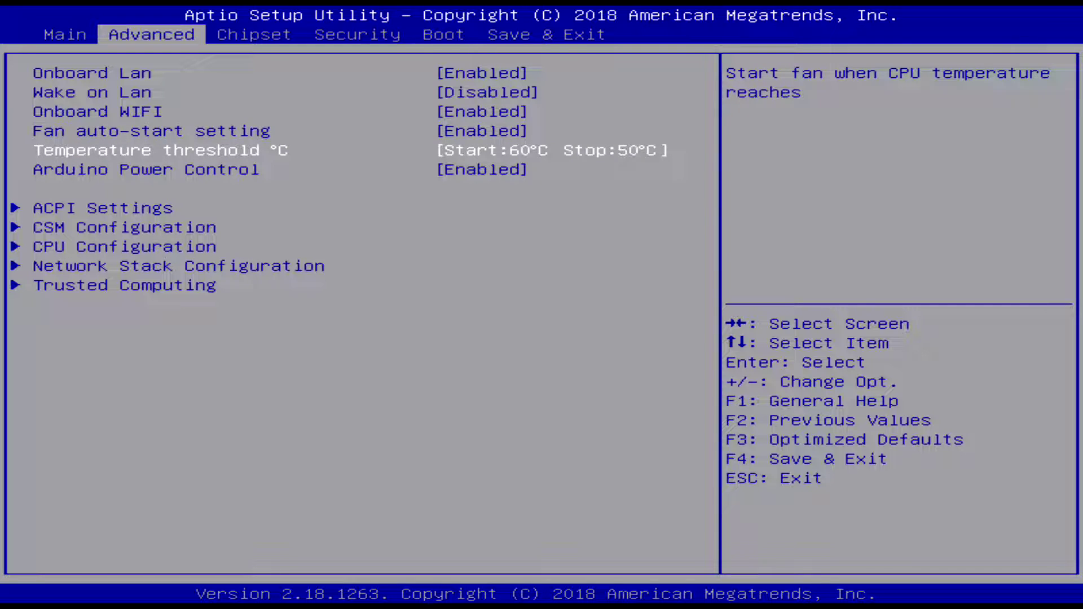
Browse the temperature threshold choices, keeping Start:60°C Stop:50°C, then view Arduino Power Control.
{"action": "key", "text": "Return"}
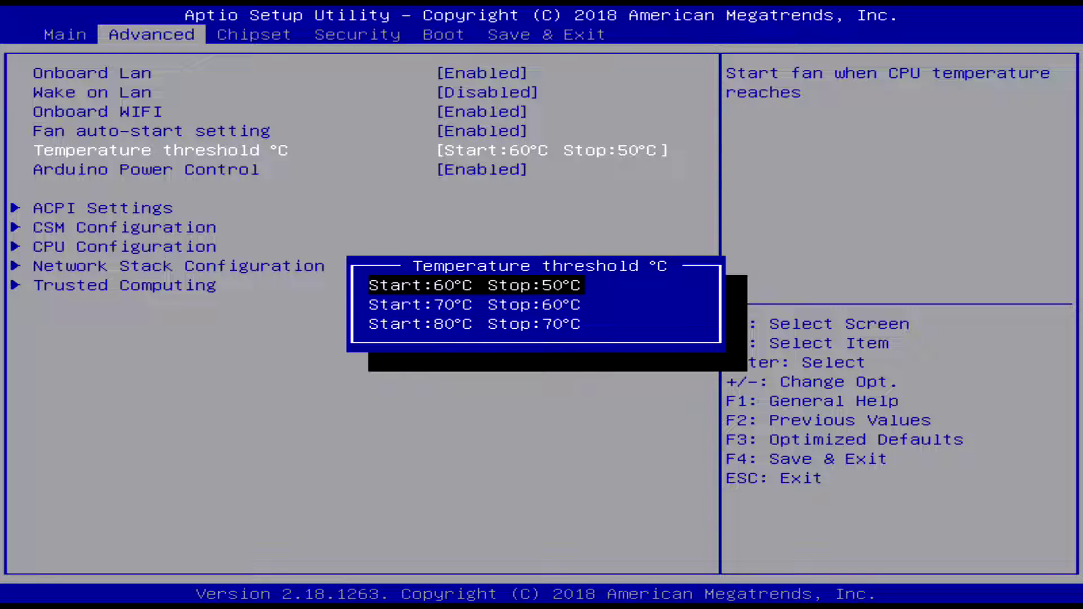
{"action": "key", "text": "Down"}
{"action": "key", "text": "Up"}
{"action": "key", "text": "Down"}
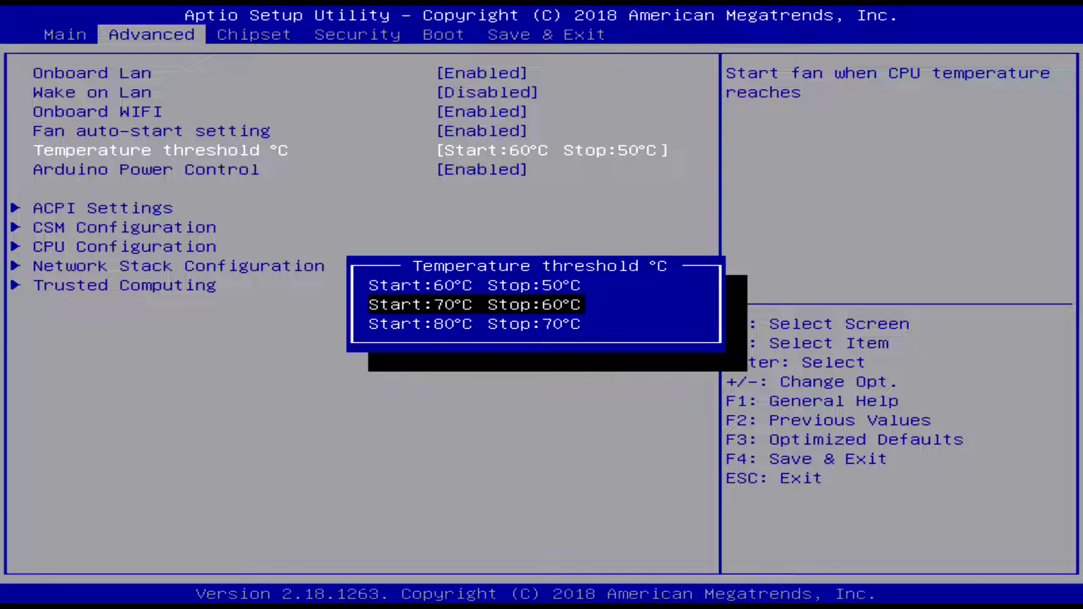
{"action": "key", "text": "Down"}
{"action": "key", "text": "Down"}
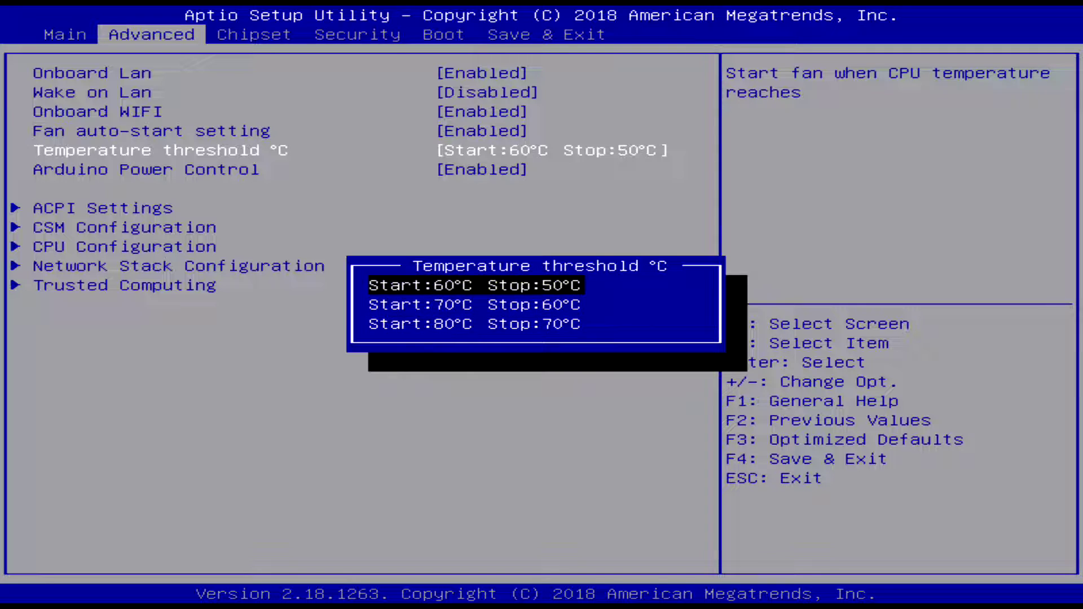
{"action": "key", "text": "Return"}
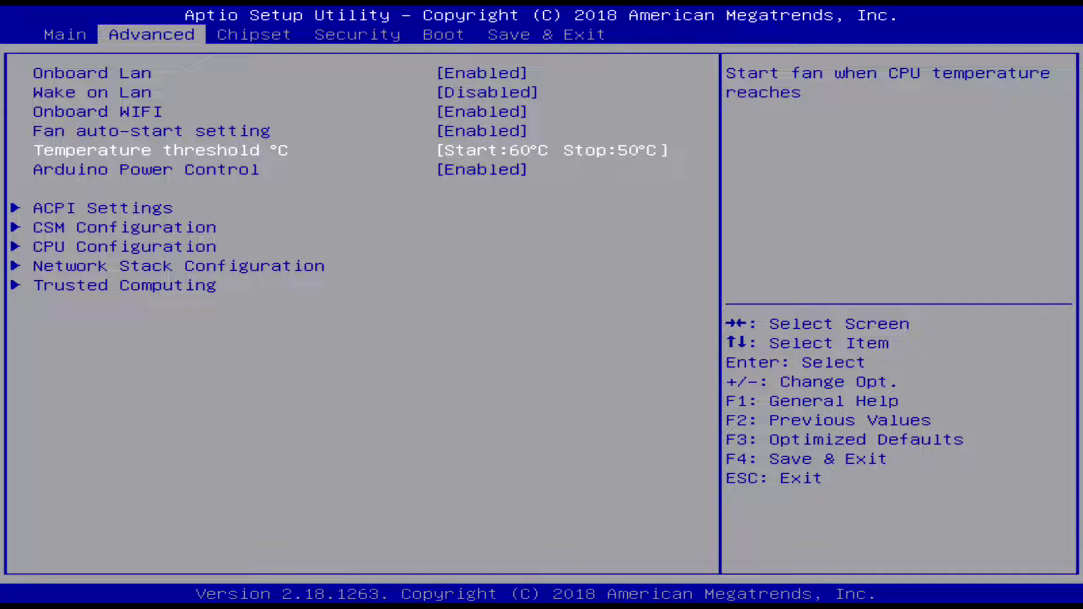
{"action": "key", "text": "Down"}
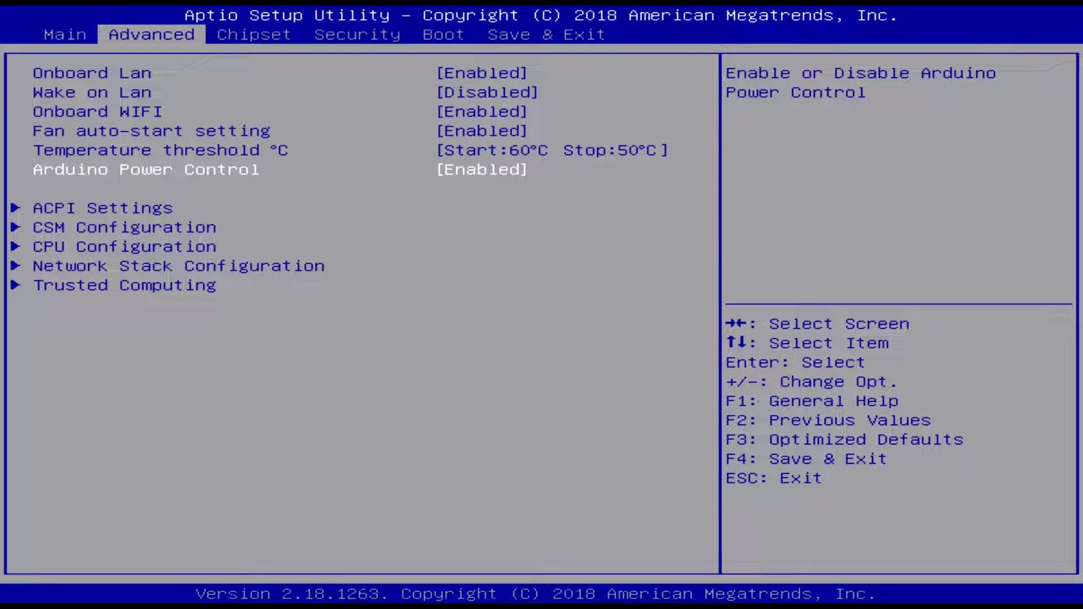
{"action": "key", "text": "Down"}
View the ACPI, CSM and CPU Configuration submenus without changing anything.
{"action": "key", "text": "Return"}
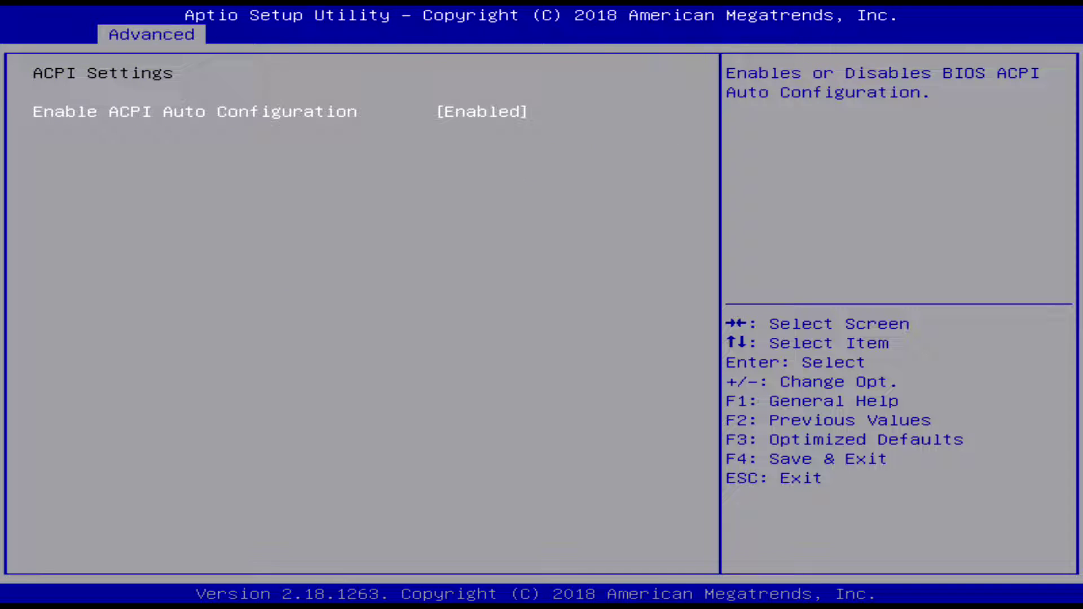
{"action": "key", "text": "Escape"}
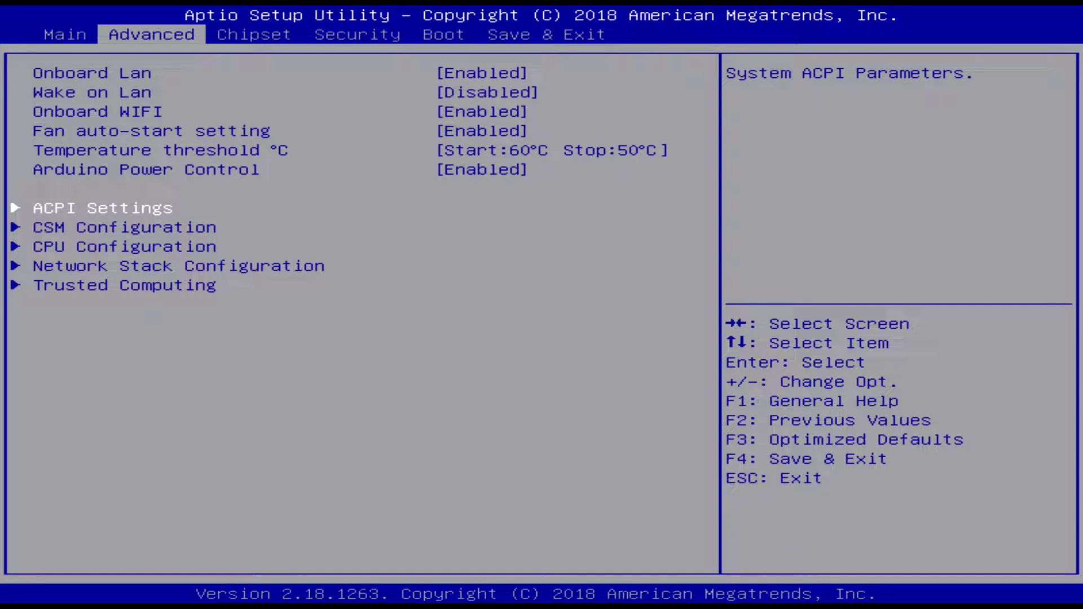
{"action": "key", "text": "Down"}
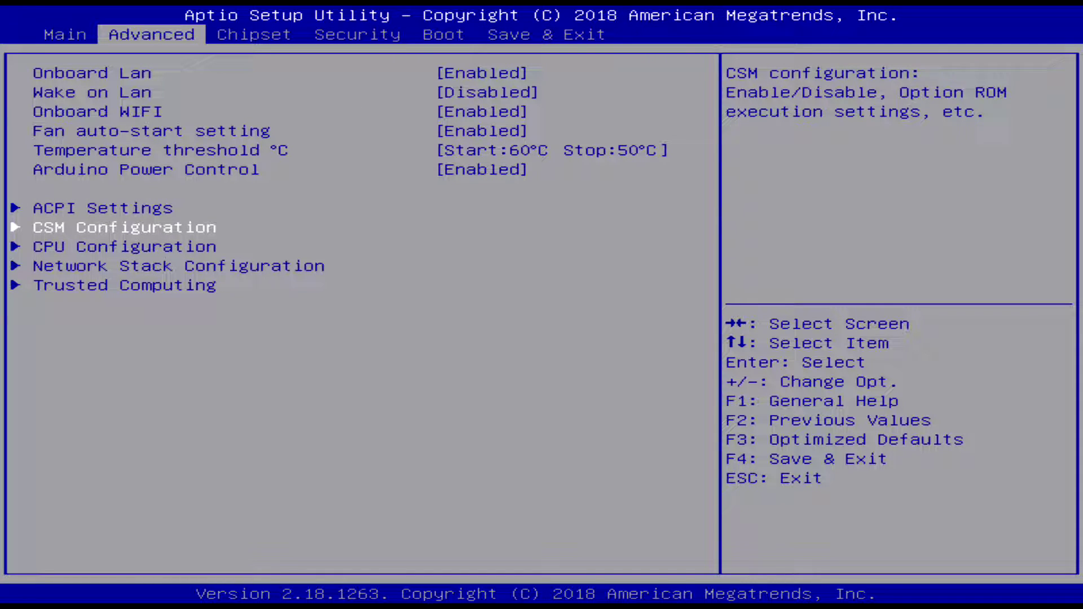
{"action": "key", "text": "Return"}
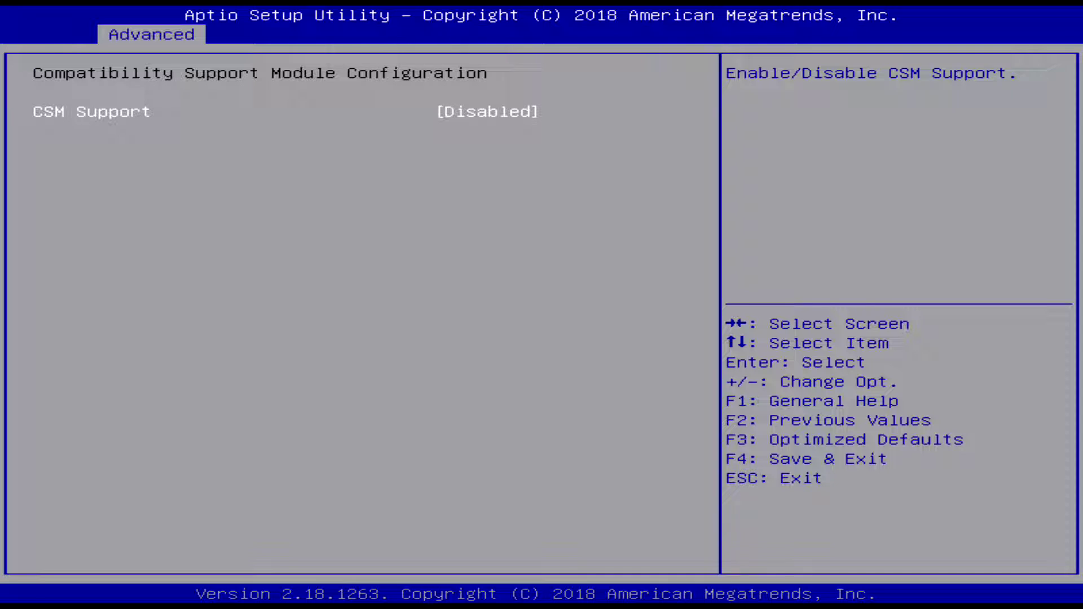
{"action": "key", "text": "Escape"}
{"action": "key", "text": "Down"}
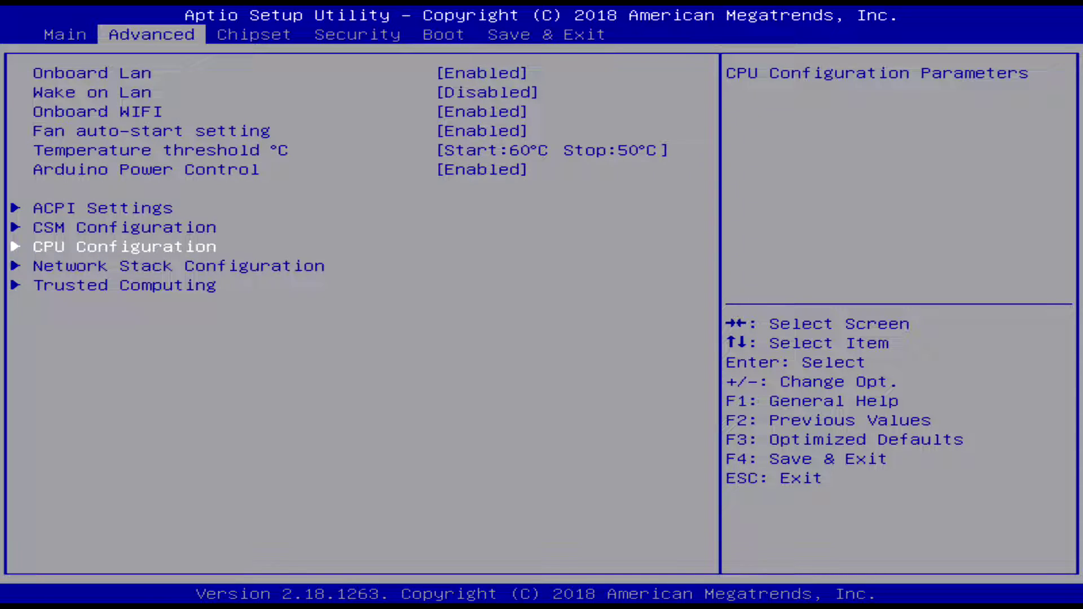
{"action": "key", "text": "Return"}
{"action": "key", "text": "Down"}
{"action": "key", "text": "Down"}
{"action": "key", "text": "Down"}
{"action": "key", "text": "Down"}
{"action": "key", "text": "Down"}
{"action": "key", "text": "Down"}
{"action": "key", "text": "Down"}
{"action": "key", "text": "Down"}
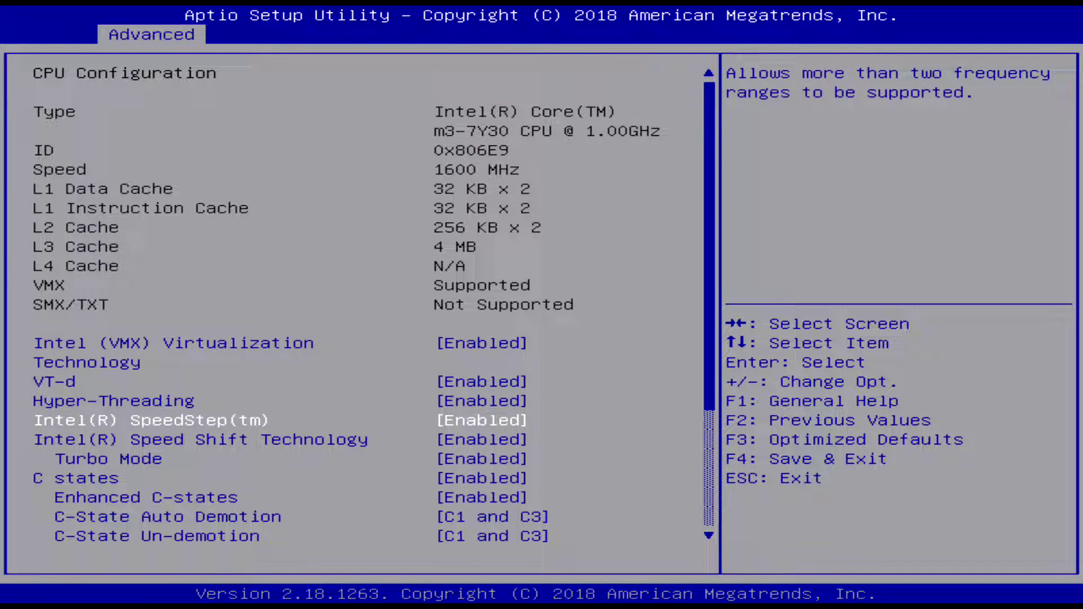
{"action": "key", "text": "Down"}
{"action": "key", "text": "Down"}
{"action": "key", "text": "Down"}
{"action": "key", "text": "Down"}
{"action": "key", "text": "Down"}
{"action": "key", "text": "Down"}
{"action": "key", "text": "Down"}
{"action": "key", "text": "Down"}
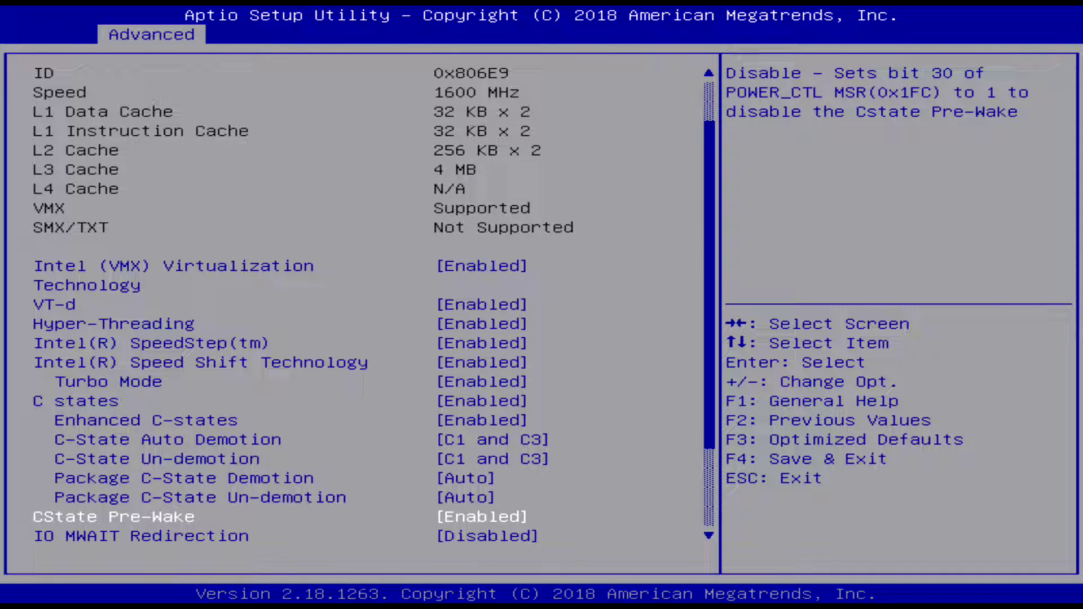
{"action": "key", "text": "Down"}
{"action": "key", "text": "Down"}
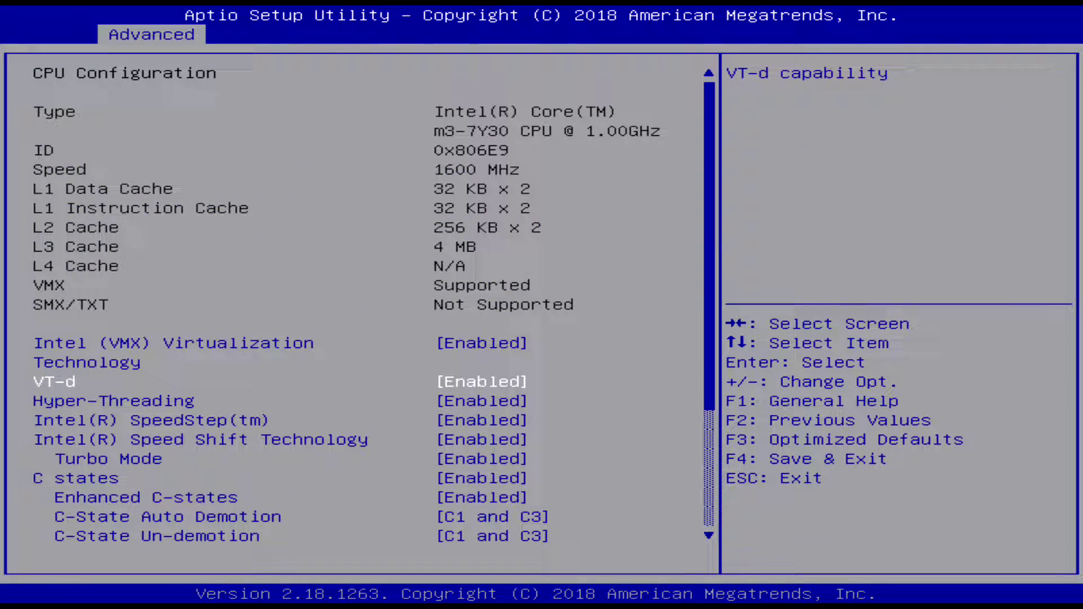
{"action": "key", "text": "Escape"}
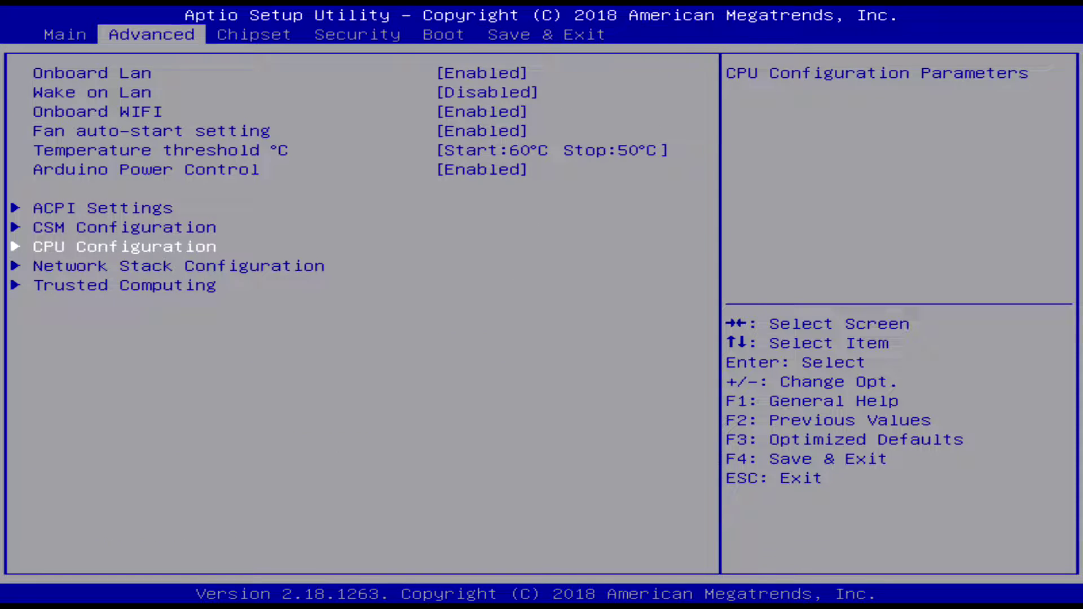
View the Network Stack and Trusted Computing settings, including TPM2.0 UEFI Spec Version.
{"action": "key", "text": "Down"}
{"action": "key", "text": "Return"}
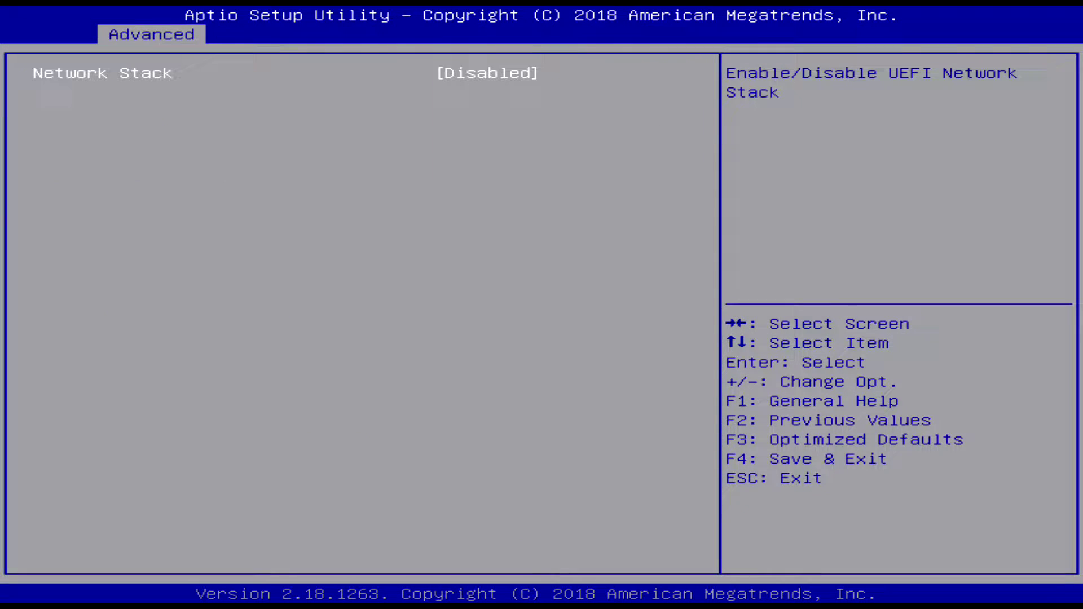
{"action": "key", "text": "Escape"}
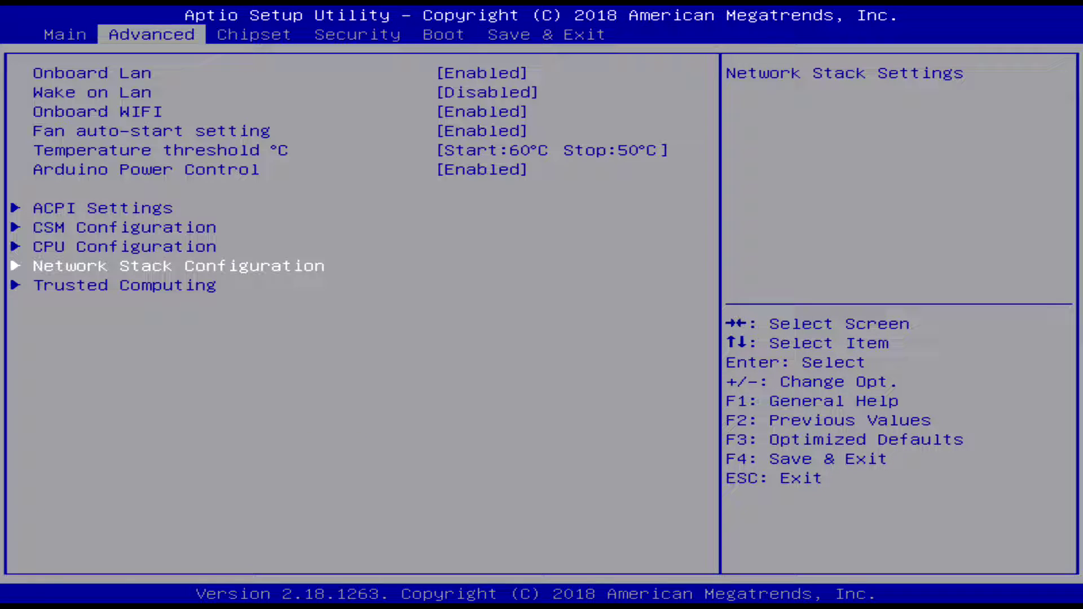
{"action": "key", "text": "Down"}
{"action": "key", "text": "Return"}
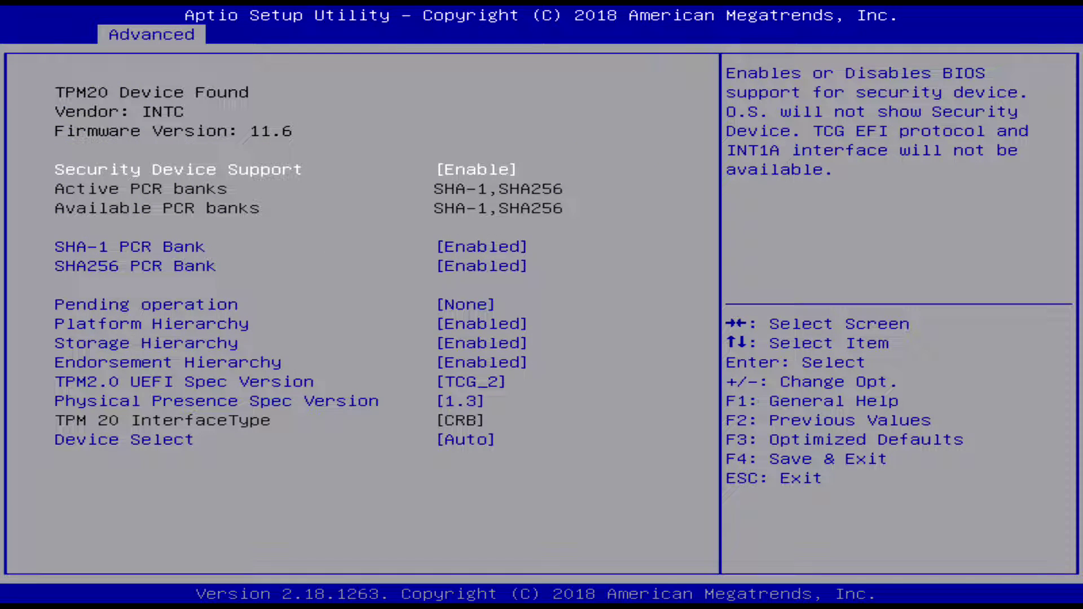
{"action": "key", "text": "Down"}
{"action": "key", "text": "Down"}
{"action": "key", "text": "Down"}
{"action": "key", "text": "Down"}
{"action": "key", "text": "Down"}
{"action": "key", "text": "Down"}
{"action": "key", "text": "Down"}
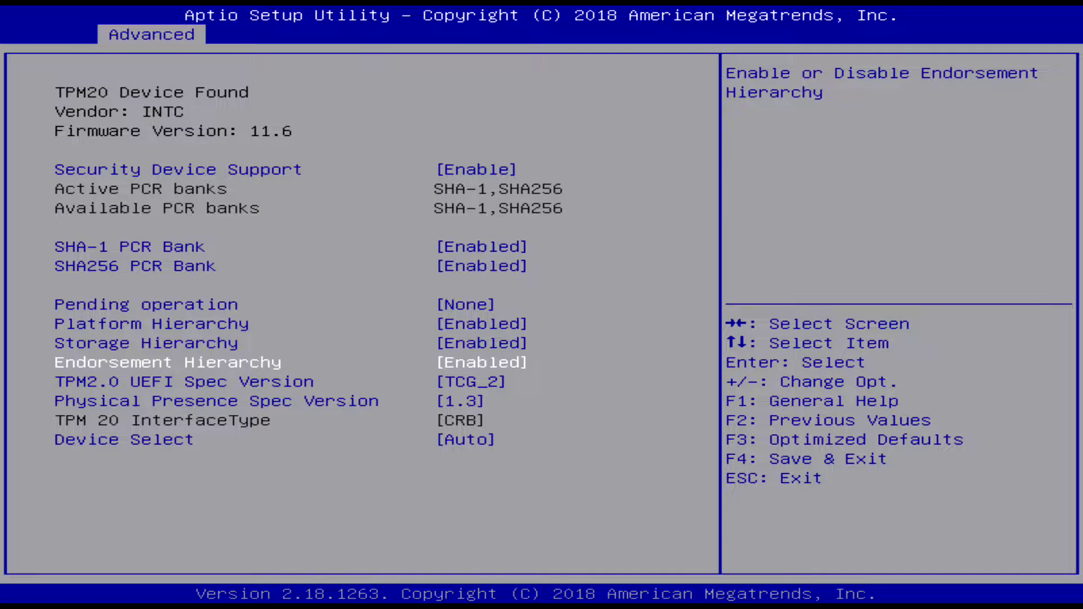
{"action": "key", "text": "Escape"}
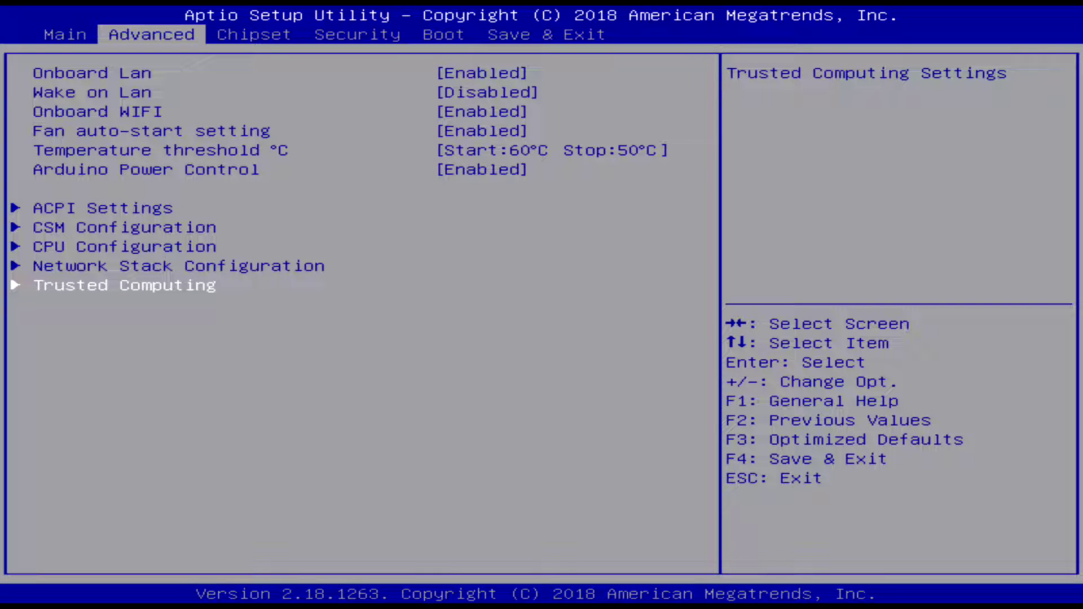
Browse the Chipset items HDA Device and iDisplay Audio Connect, then enter USB Configuration.
{"action": "key", "text": "Right"}
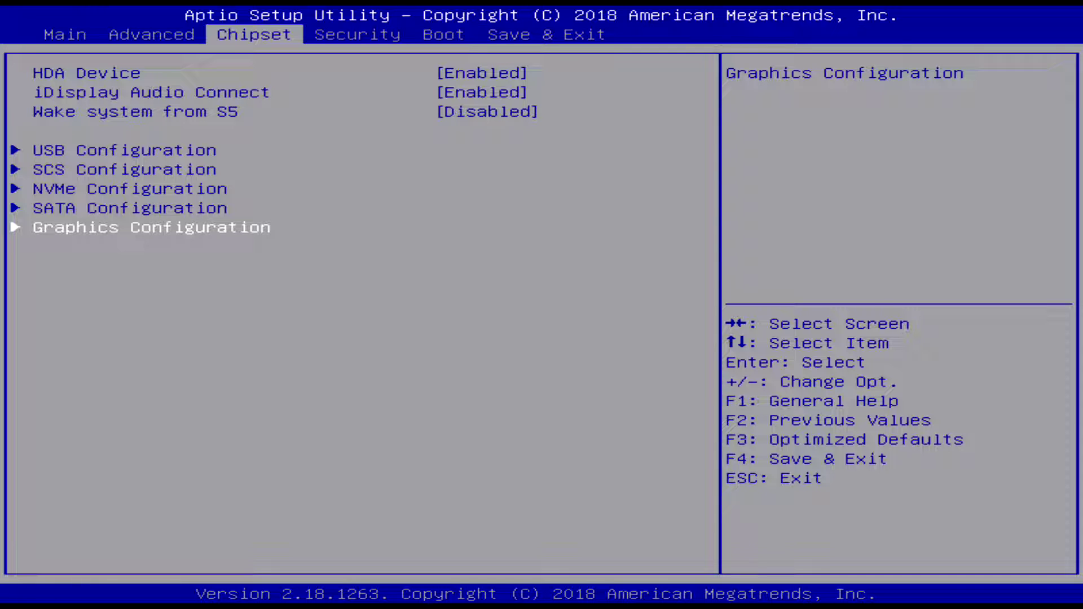
{"action": "key", "text": "Up"}
{"action": "key", "text": "Up"}
{"action": "key", "text": "Up"}
{"action": "key", "text": "Up"}
{"action": "key", "text": "Up"}
{"action": "key", "text": "Up"}
{"action": "key", "text": "Up"}
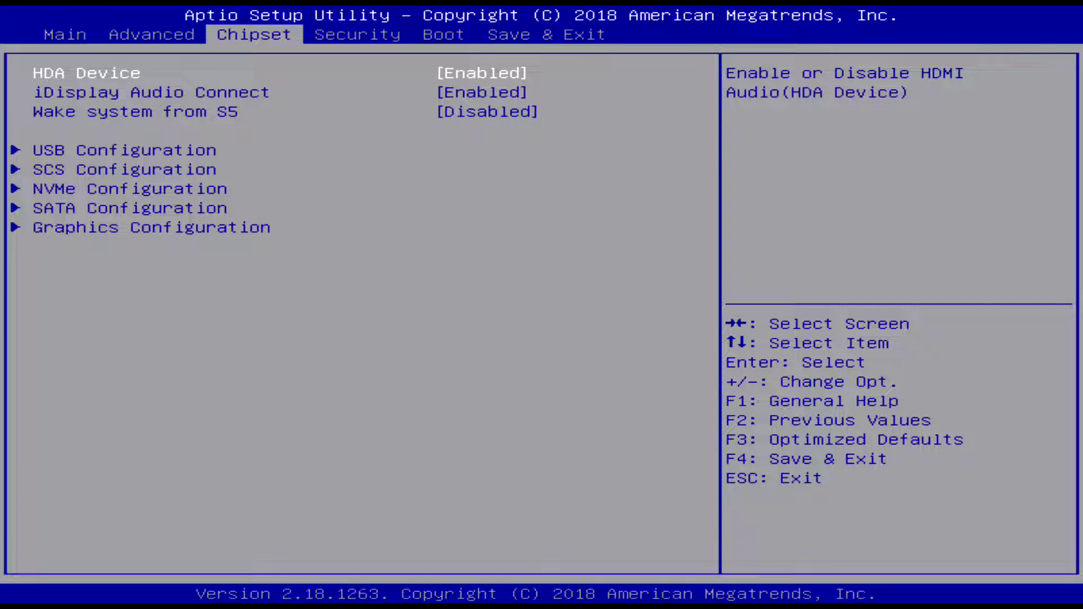
{"action": "key", "text": "Down"}
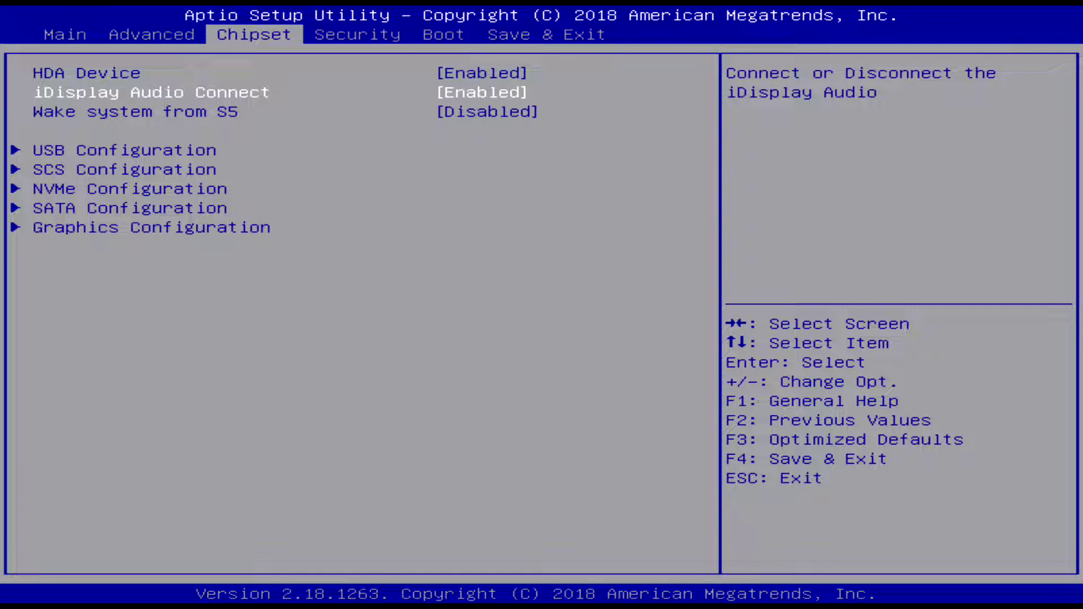
{"action": "key", "text": "Up"}
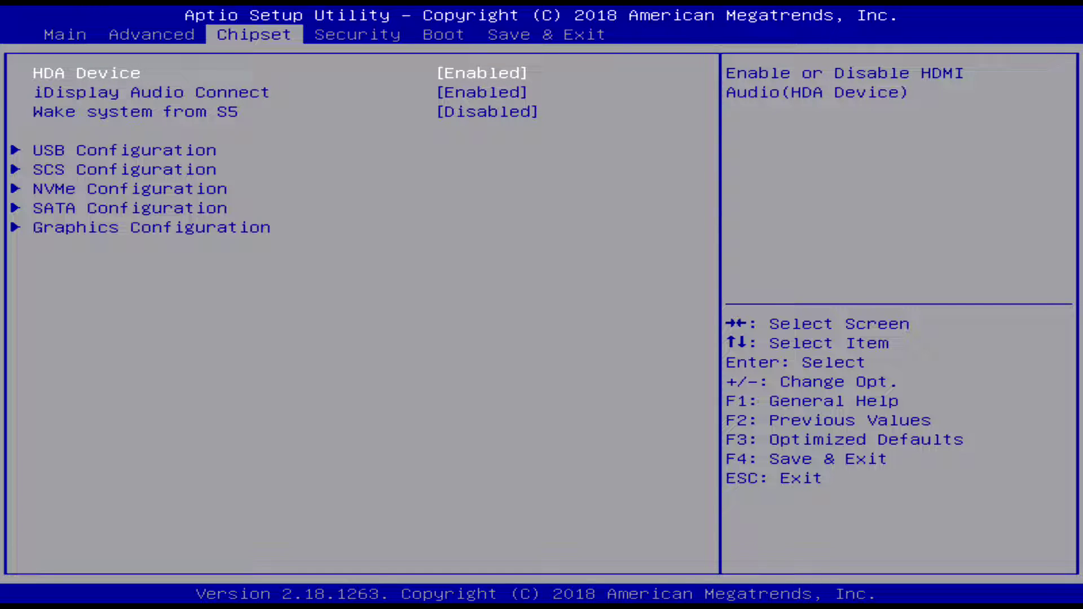
{"action": "key", "text": "Down"}
{"action": "key", "text": "Down"}
{"action": "key", "text": "Down"}
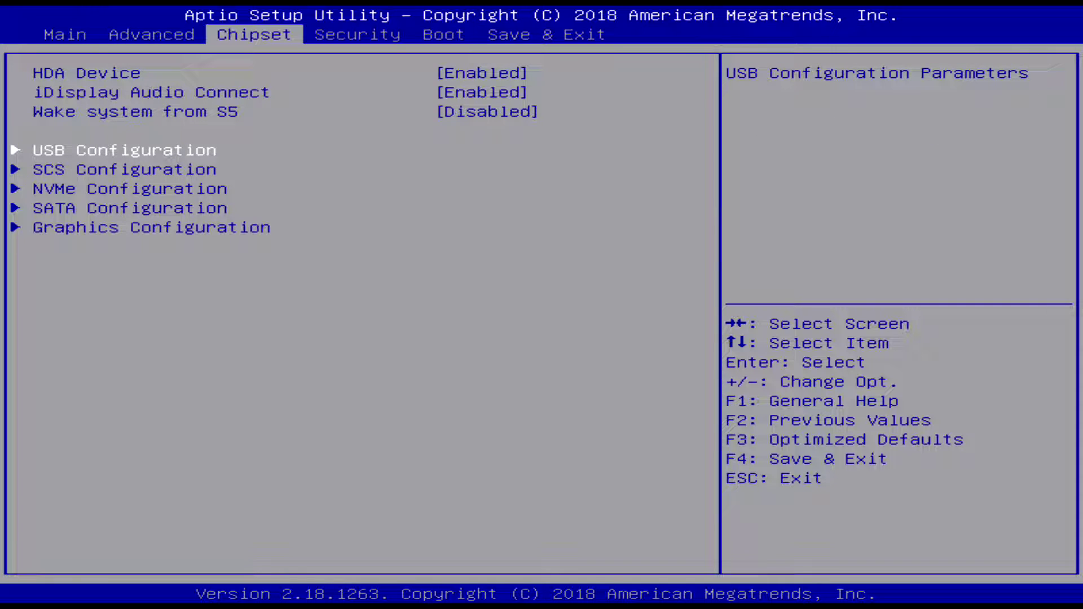
{"action": "key", "text": "Return"}
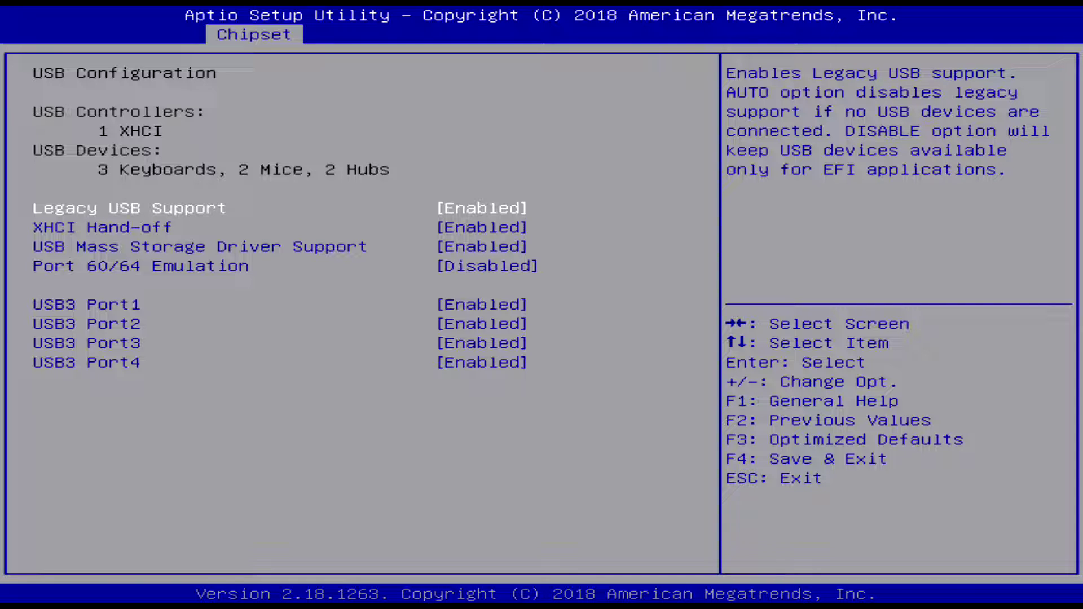
Review the Legacy USB, hand-off and USB3 Port1–4 settings, all left Enabled.
{"action": "key", "text": "Down"}
{"action": "key", "text": "Down"}
{"action": "key", "text": "Down"}
{"action": "key", "text": "Up"}
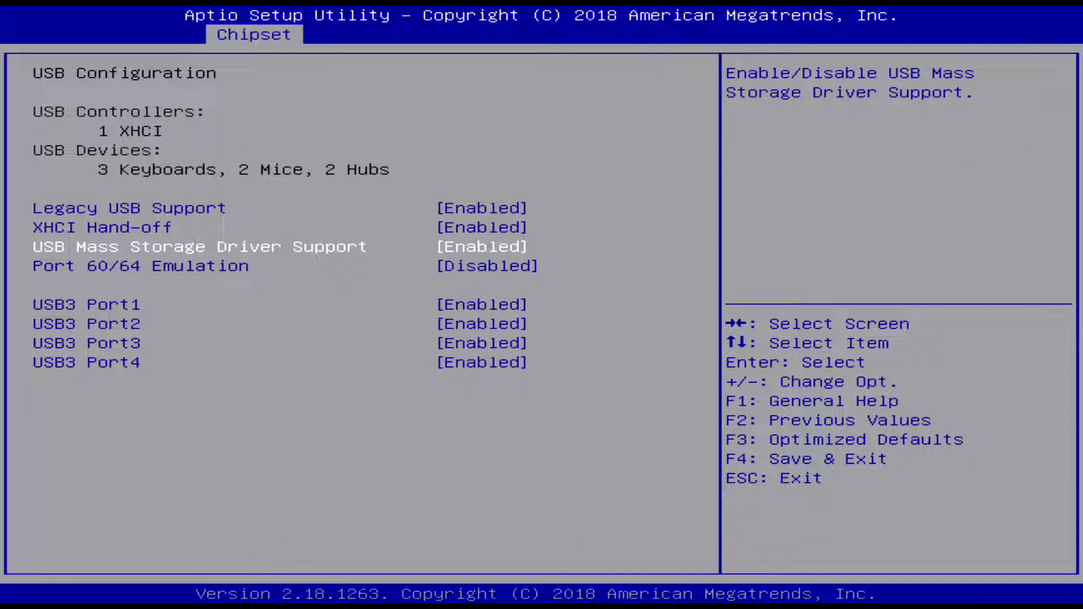
{"action": "key", "text": "Up"}
{"action": "key", "text": "Up"}
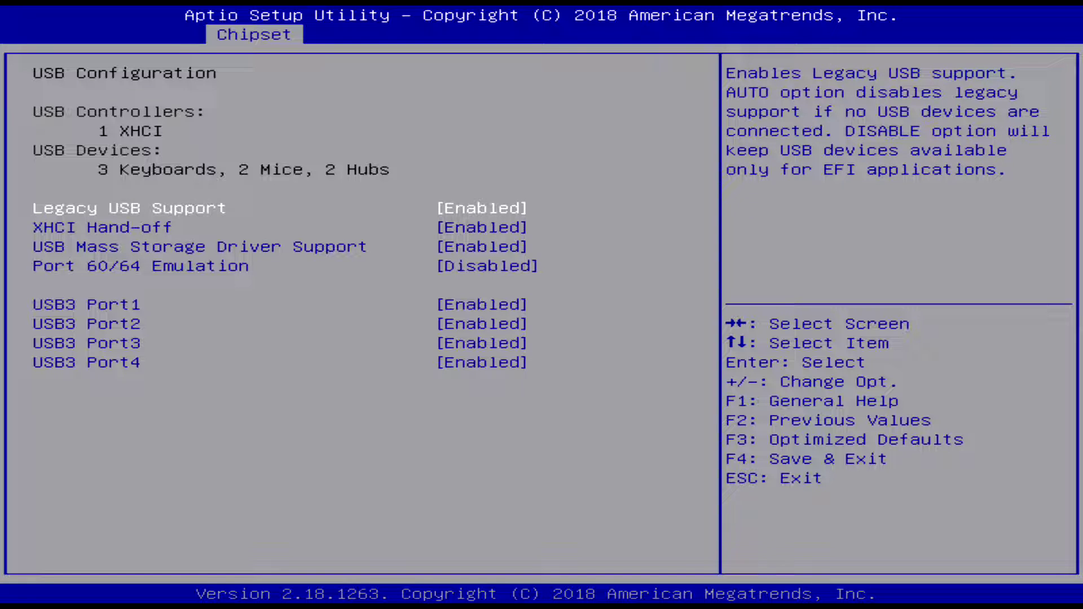
{"action": "key", "text": "Down"}
{"action": "key", "text": "Down"}
{"action": "key", "text": "Down"}
{"action": "key", "text": "Down"}
{"action": "key", "text": "Down"}
{"action": "key", "text": "Down"}
{"action": "key", "text": "Down"}
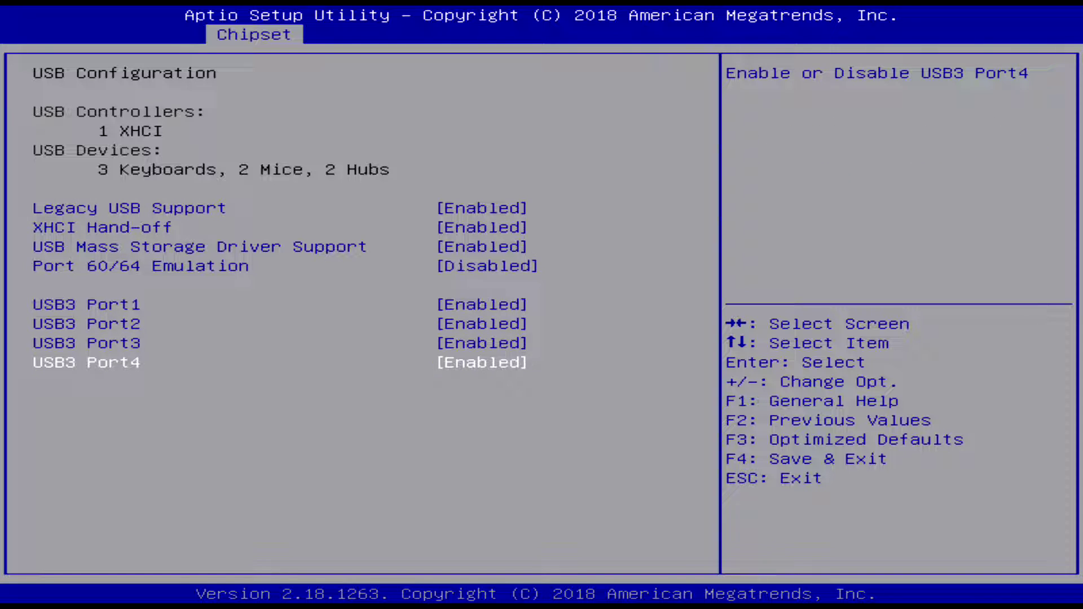
{"action": "key", "text": "Up"}
{"action": "key", "text": "Up"}
{"action": "key", "text": "Up"}
{"action": "key", "text": "Down"}
{"action": "key", "text": "Down"}
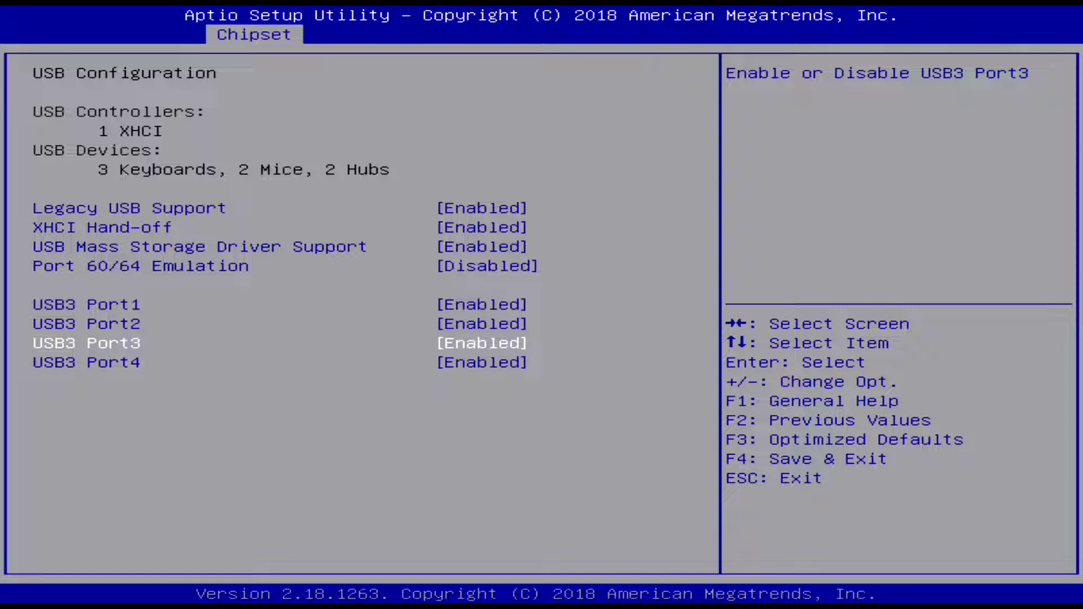
{"action": "key", "text": "Down"}
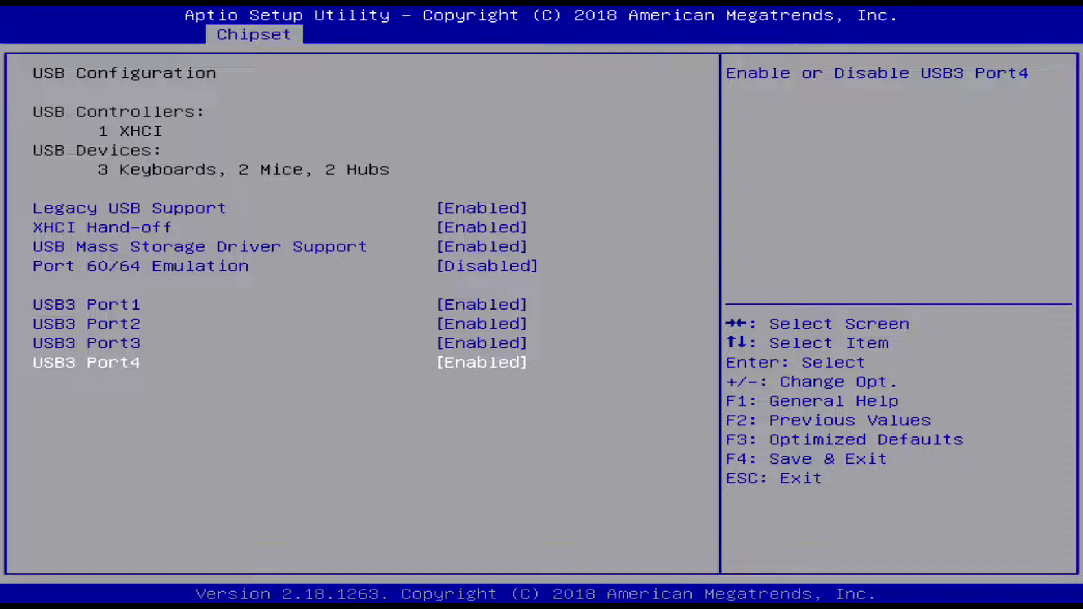
{"action": "key", "text": "Escape"}
Review SCS Configuration: eMMC 5.0 and SDCard 3.0 controllers enabled, Driver Strength 40 Ohm.
{"action": "key", "text": "Down"}
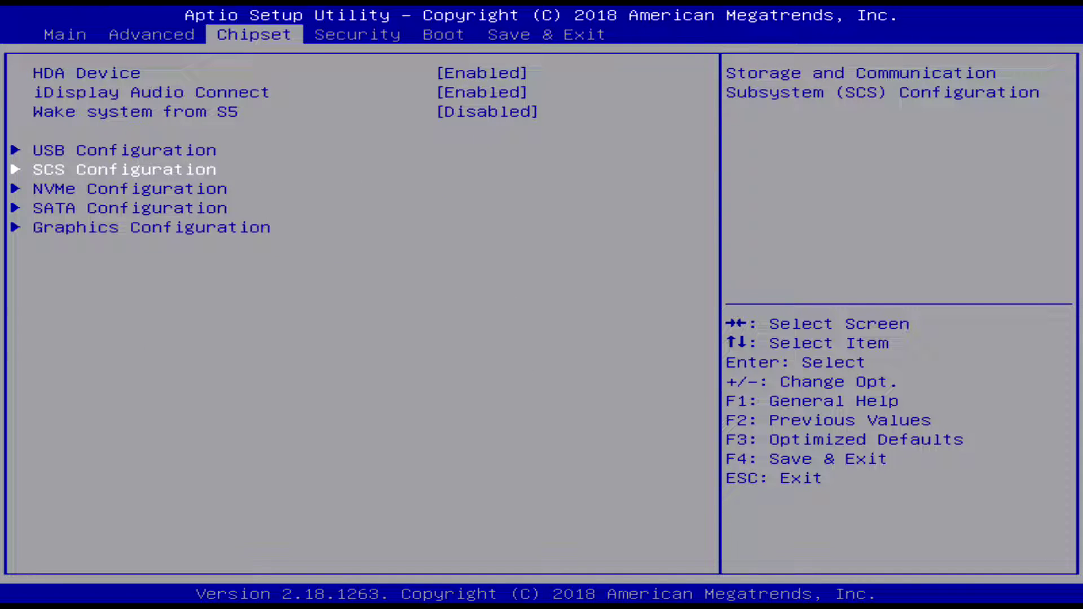
{"action": "key", "text": "Return"}
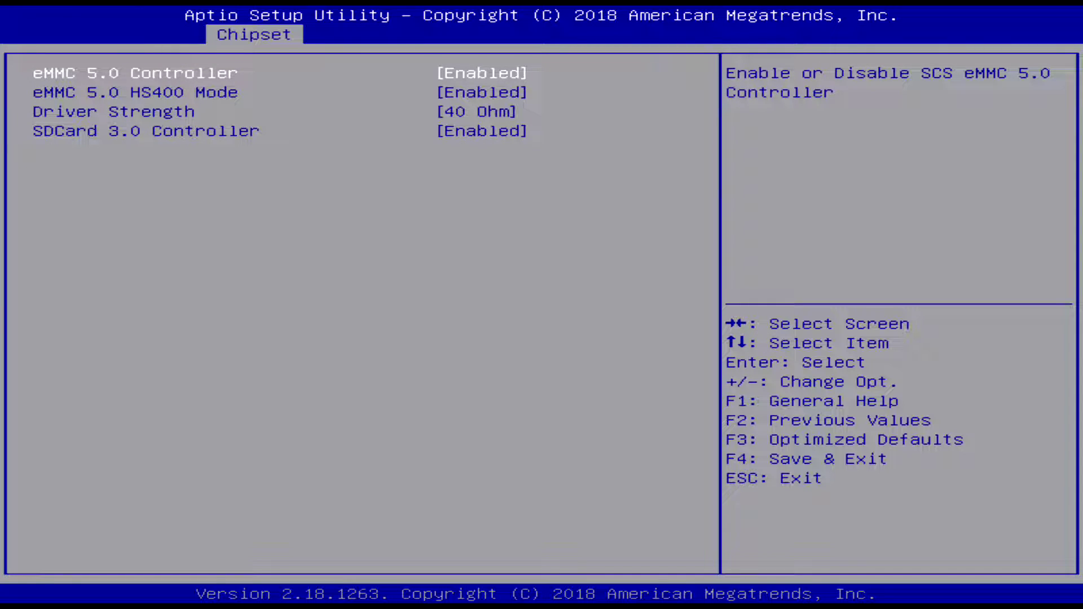
{"action": "key", "text": "Down"}
{"action": "key", "text": "Down"}
{"action": "key", "text": "Down"}
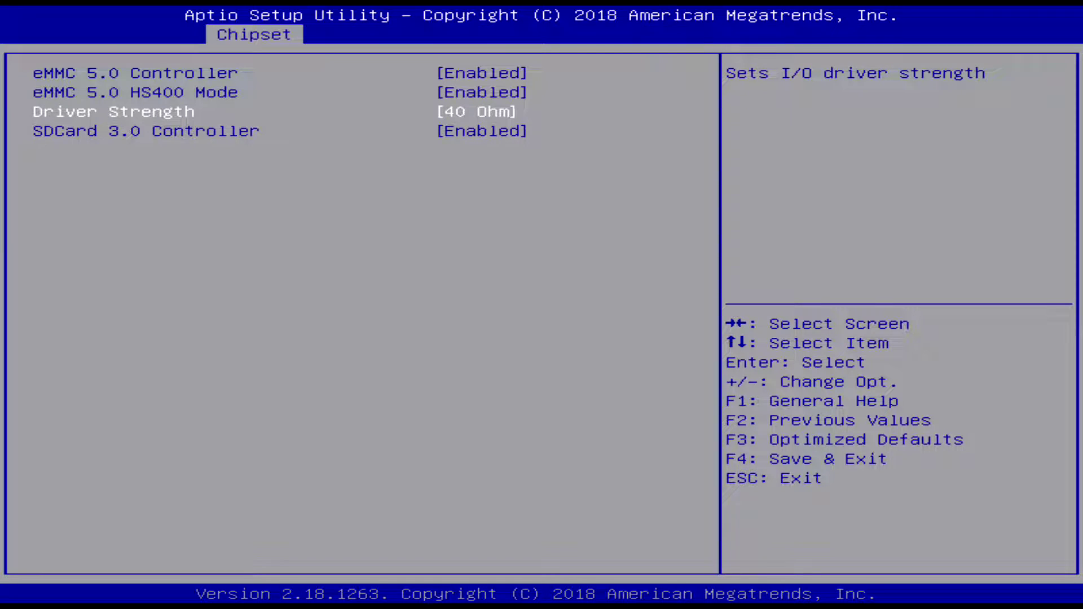
{"action": "key", "text": "Up"}
{"action": "key", "text": "Up"}
{"action": "key", "text": "Up"}
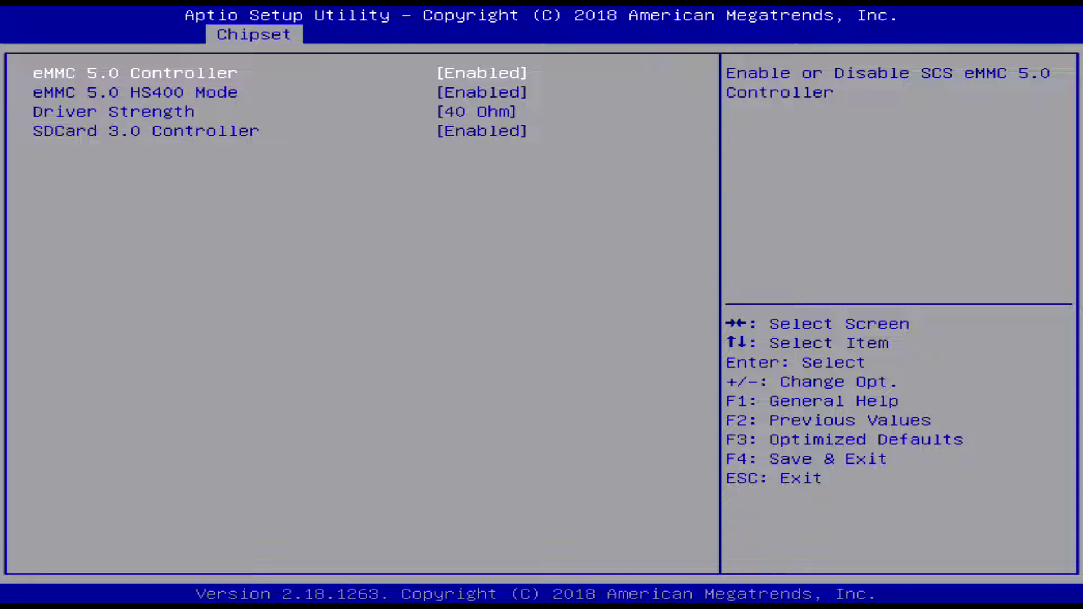
{"action": "key", "text": "Down"}
{"action": "key", "text": "Down"}
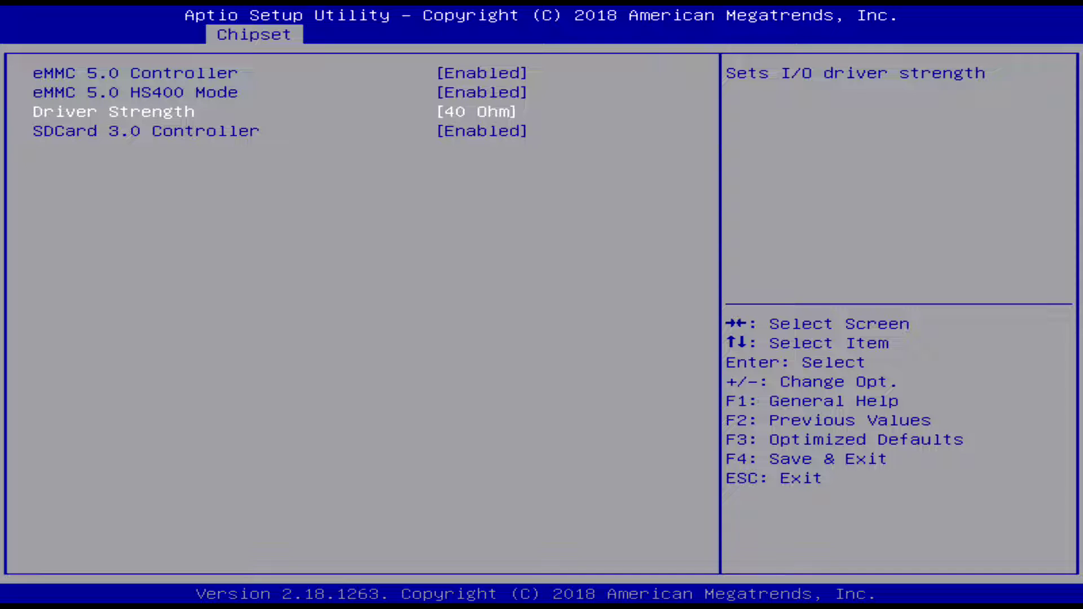
{"action": "key", "text": "Escape"}
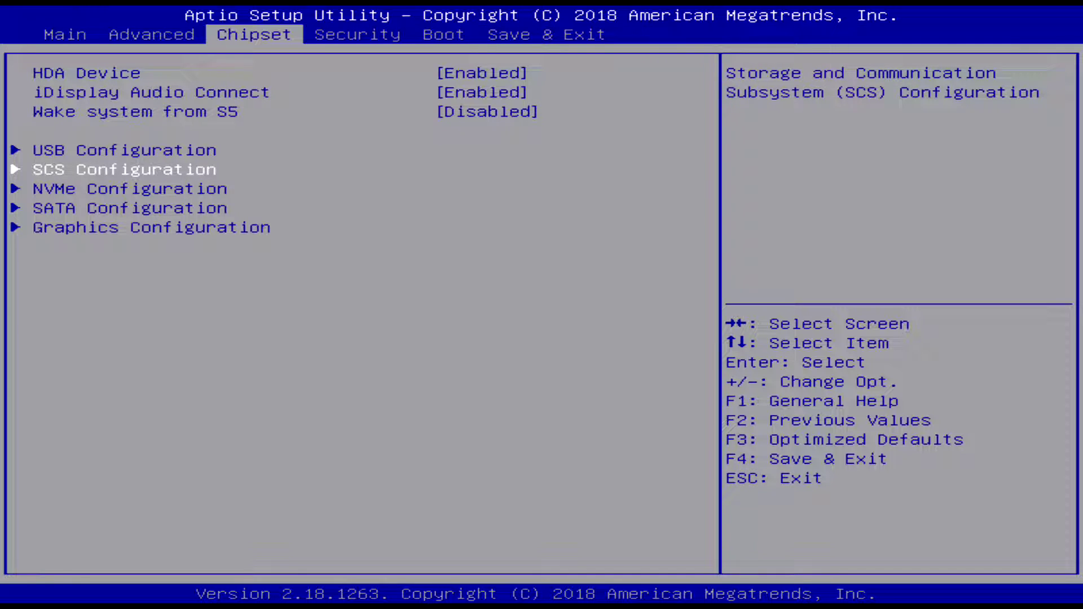
Check NVMe Configuration, which reports no NVMe device present.
{"action": "key", "text": "Down"}
{"action": "key", "text": "Return"}
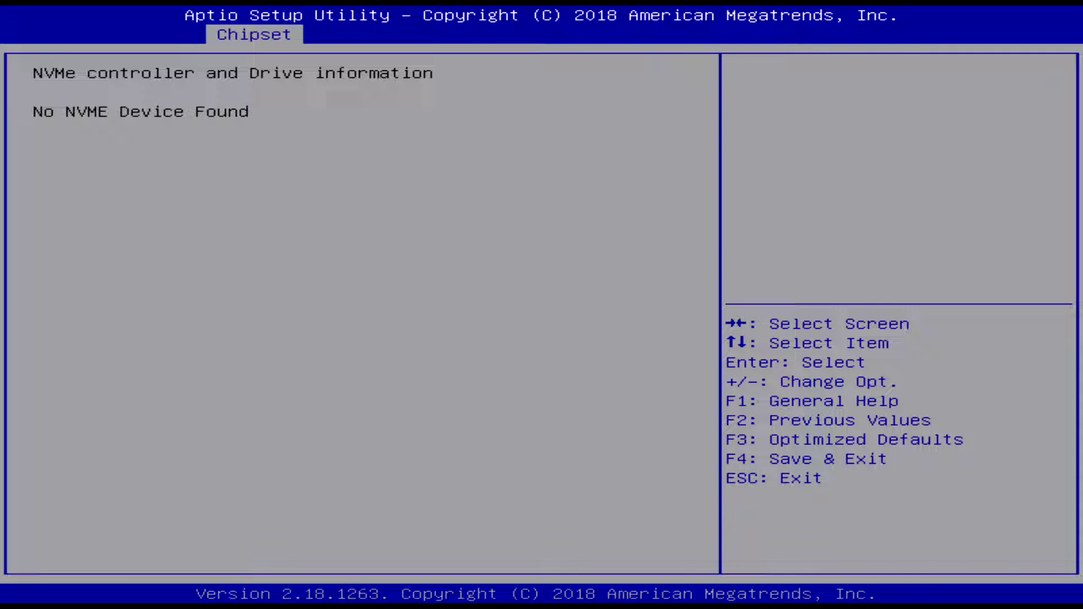
{"action": "key", "text": "Escape"}
Review SATA Configuration: controller Enabled, AHCI mode, Default controller speed.
{"action": "key", "text": "Down"}
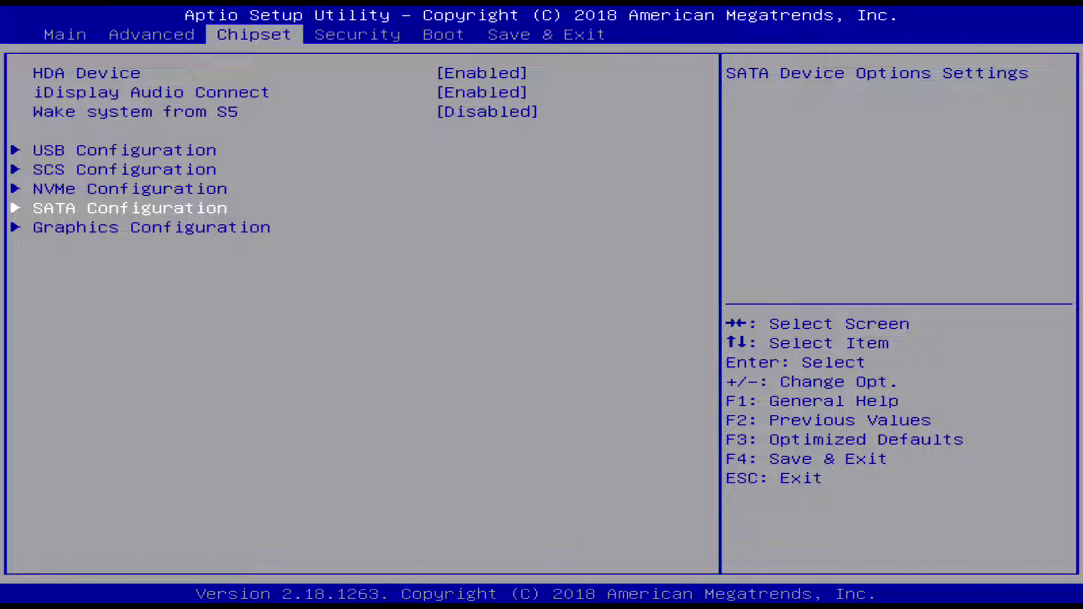
{"action": "key", "text": "Return"}
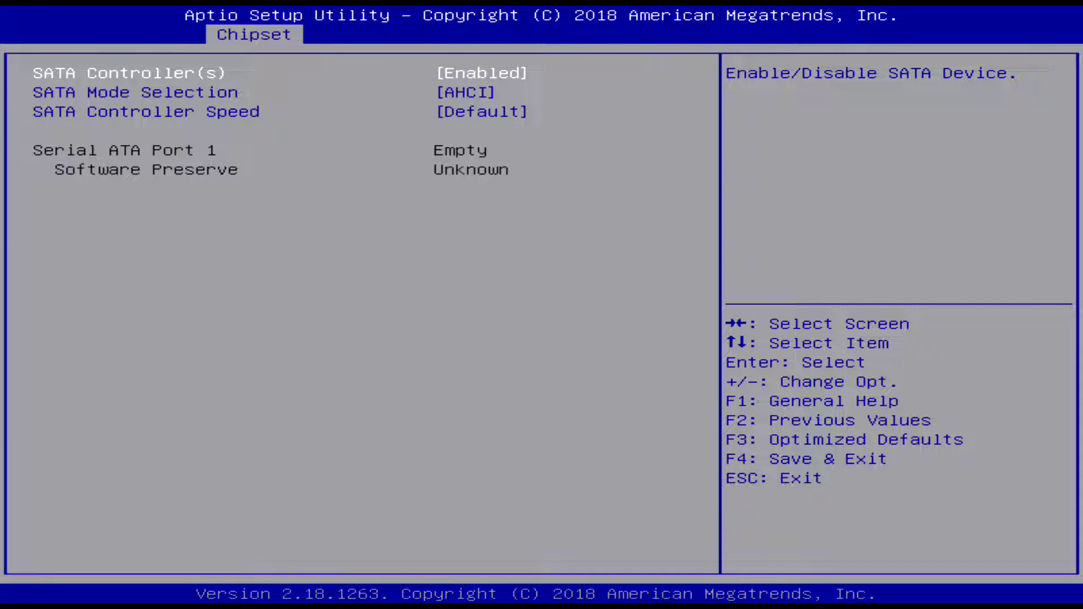
{"action": "key", "text": "Down"}
{"action": "key", "text": "Down"}
{"action": "key", "text": "Up"}
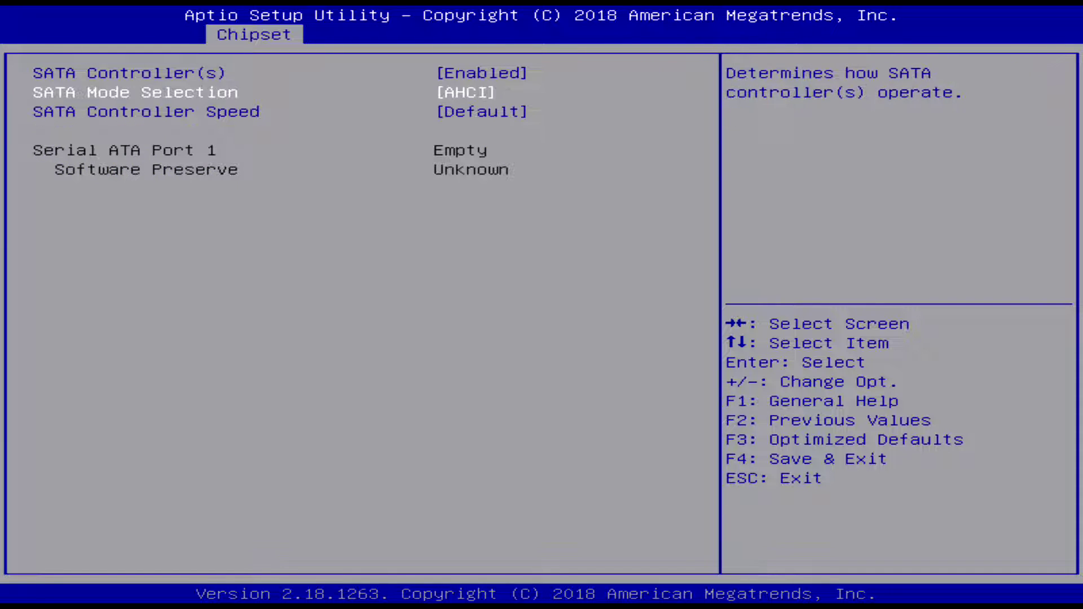
{"action": "key", "text": "Up"}
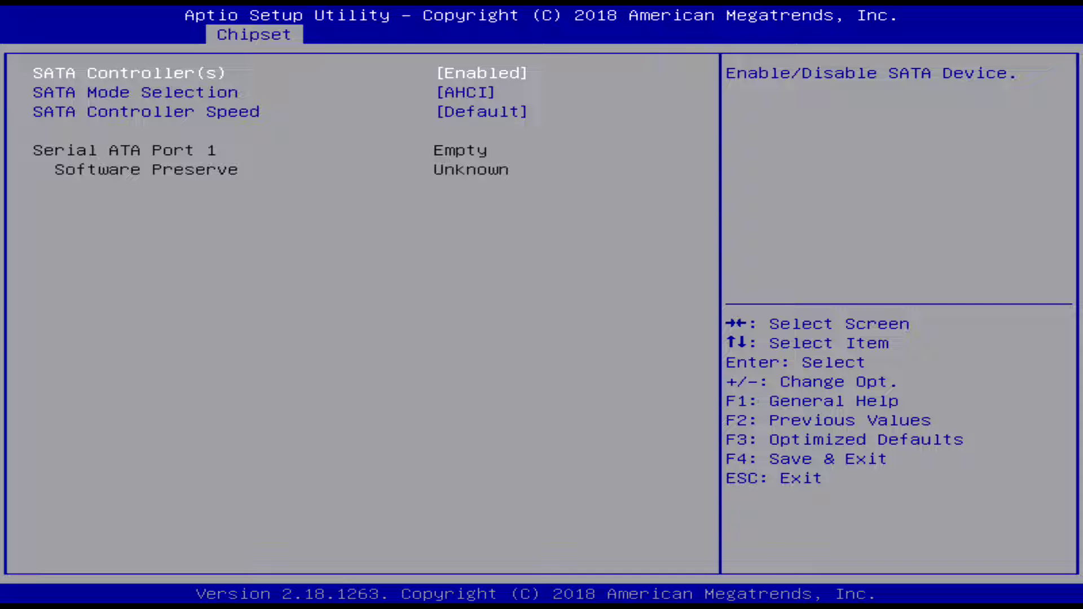
{"action": "key", "text": "Escape"}
Browse the Graphics Configuration items, including Internal Graphics and Aperture Size.
{"action": "key", "text": "Down"}
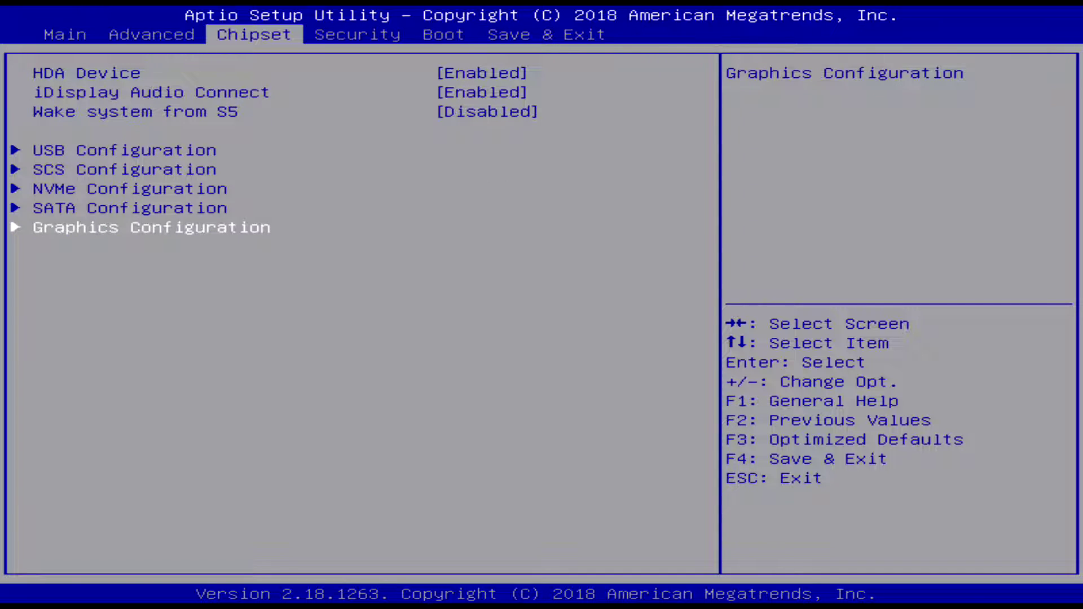
{"action": "key", "text": "Return"}
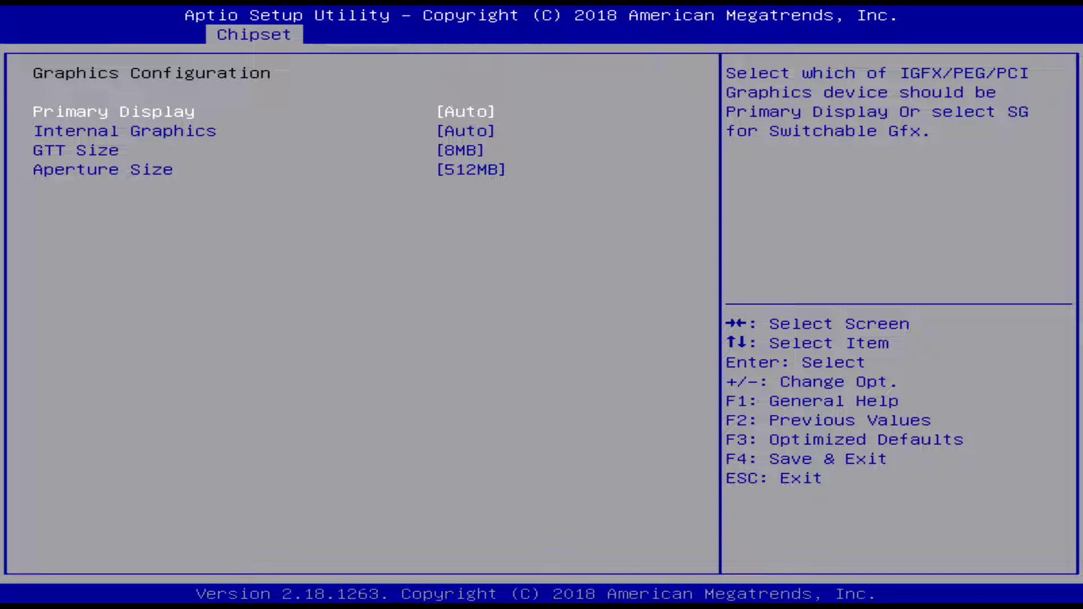
{"action": "key", "text": "Down"}
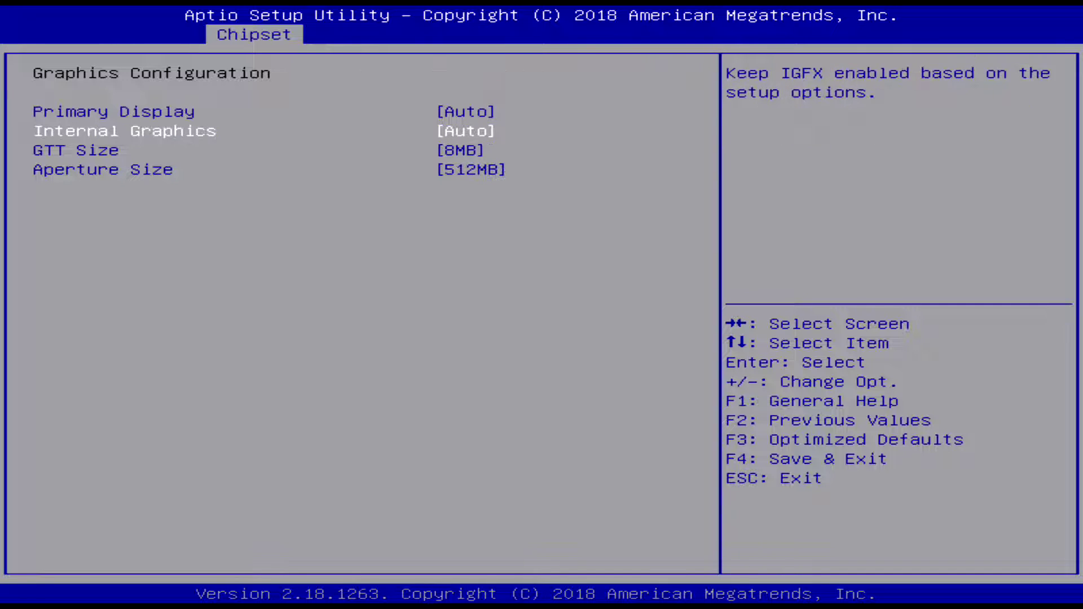
{"action": "key", "text": "Down"}
{"action": "key", "text": "Down"}
{"action": "key", "text": "Up"}
{"action": "key", "text": "Up"}
{"action": "key", "text": "Up"}
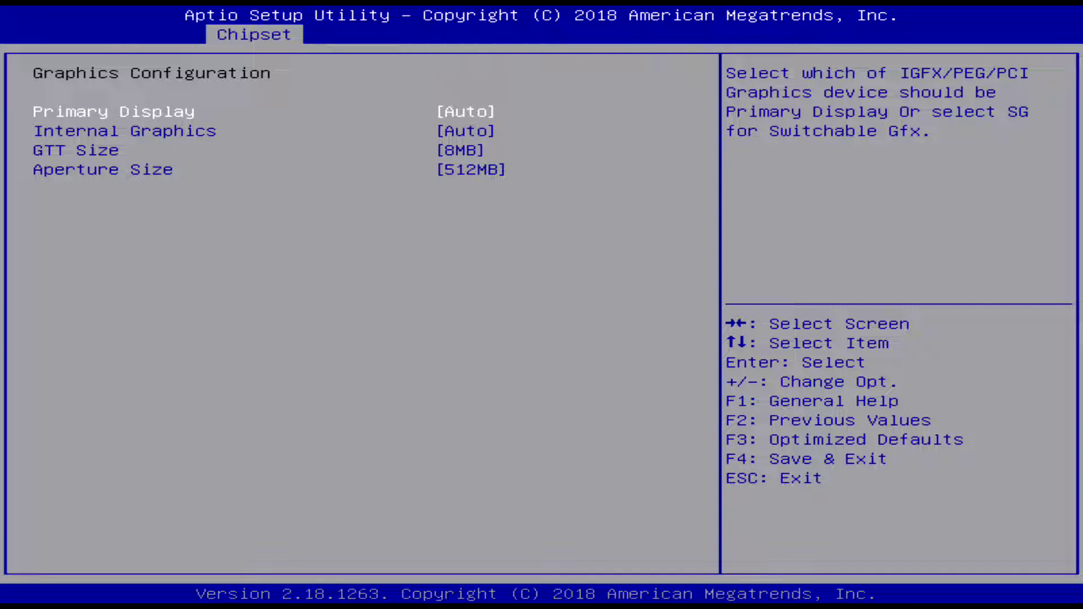
{"action": "key", "text": "Escape"}
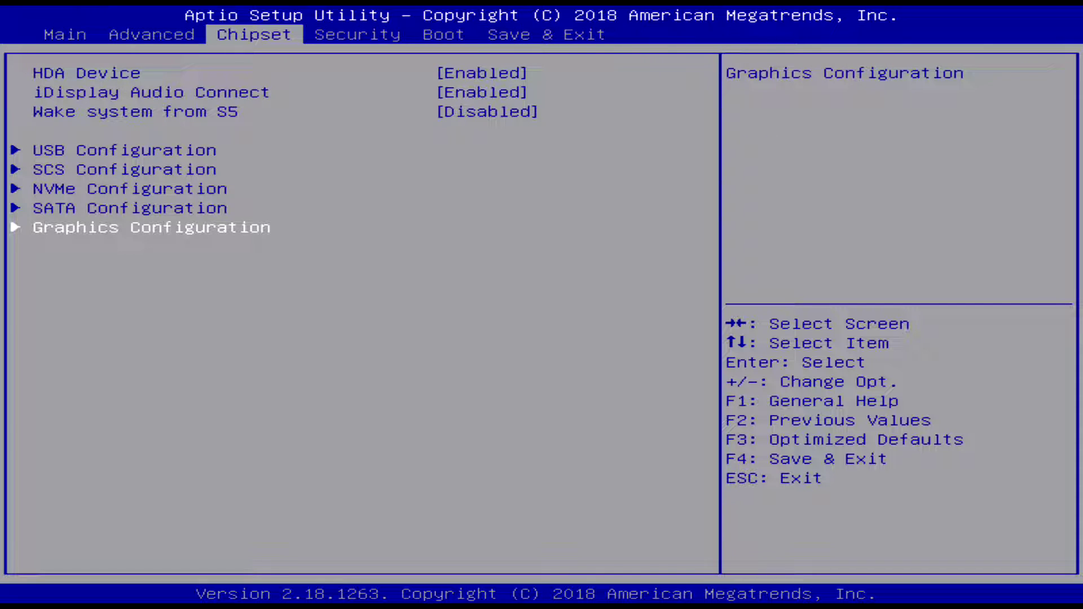
Look through the Primary Display choices Auto, IGFX and PCI, leaving it at Auto.
{"action": "key", "text": "Return"}
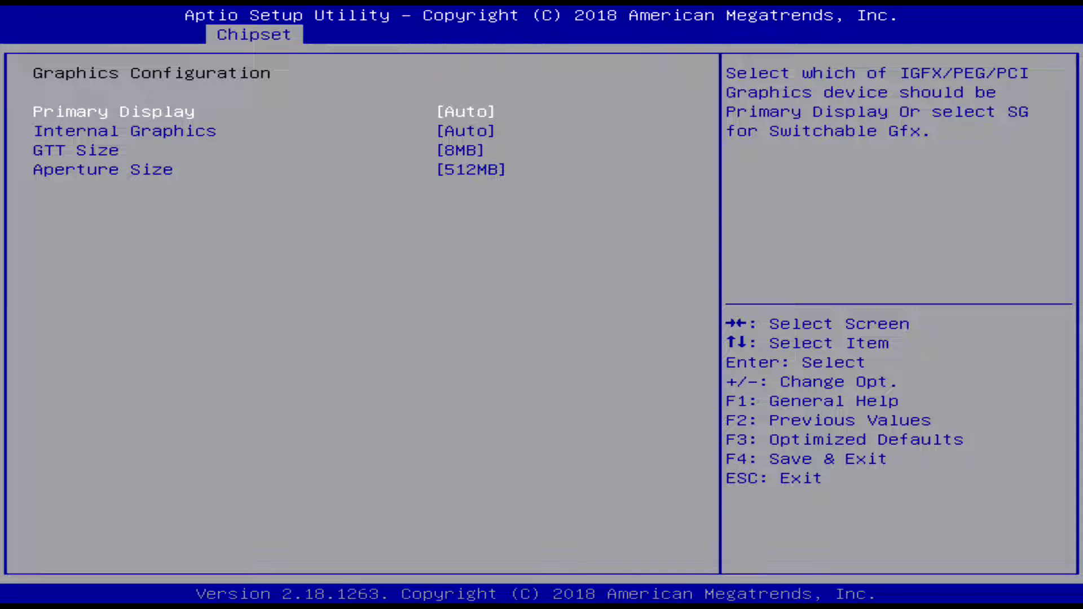
{"action": "key", "text": "Return"}
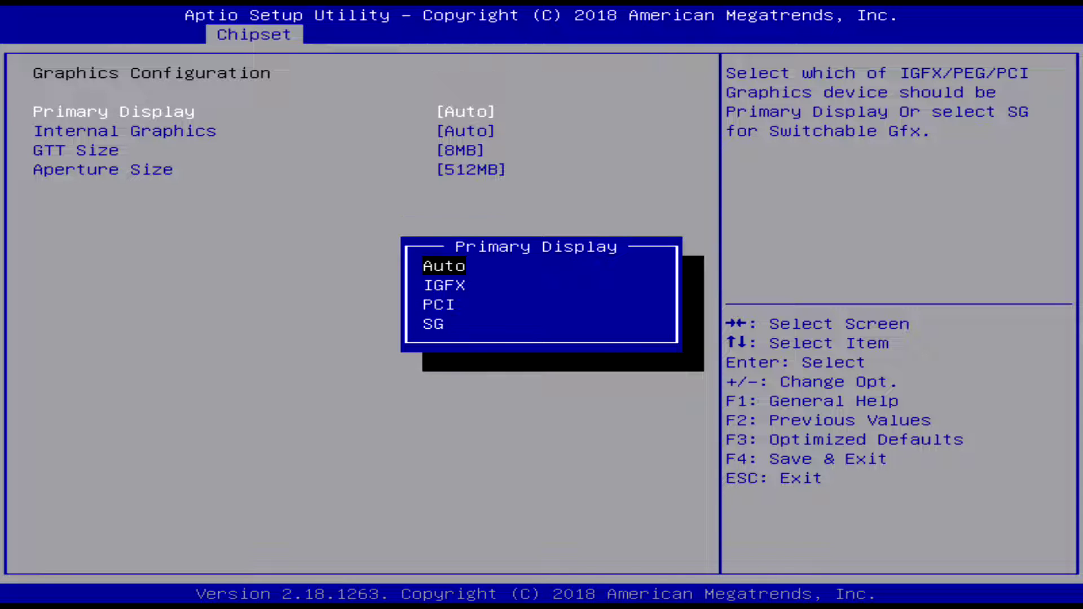
{"action": "key", "text": "Down"}
{"action": "key", "text": "Up"}
{"action": "key", "text": "Down"}
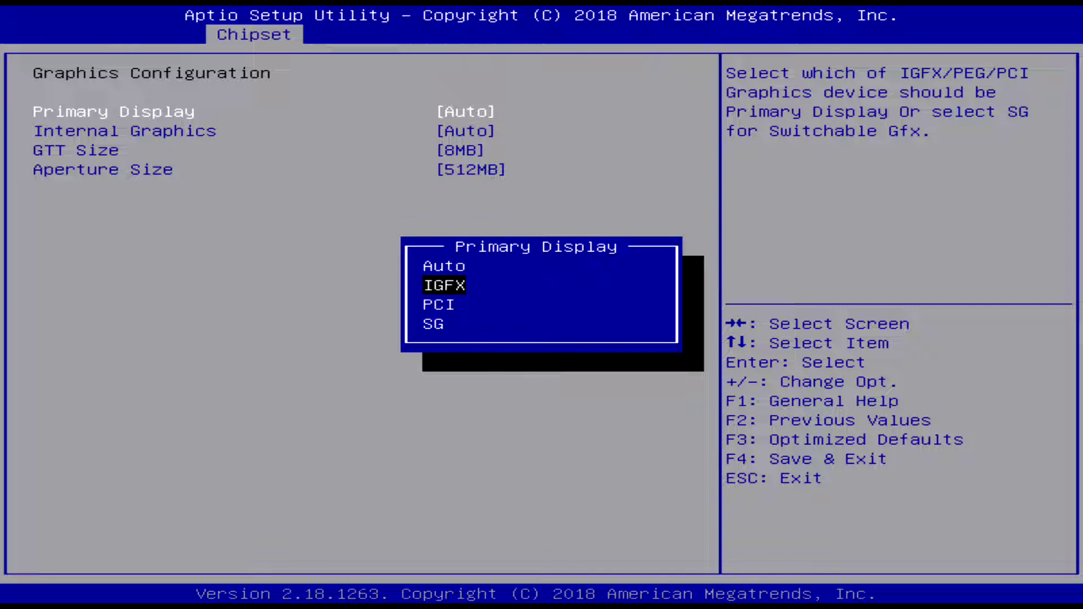
{"action": "key", "text": "Down"}
{"action": "key", "text": "Up"}
{"action": "key", "text": "Down"}
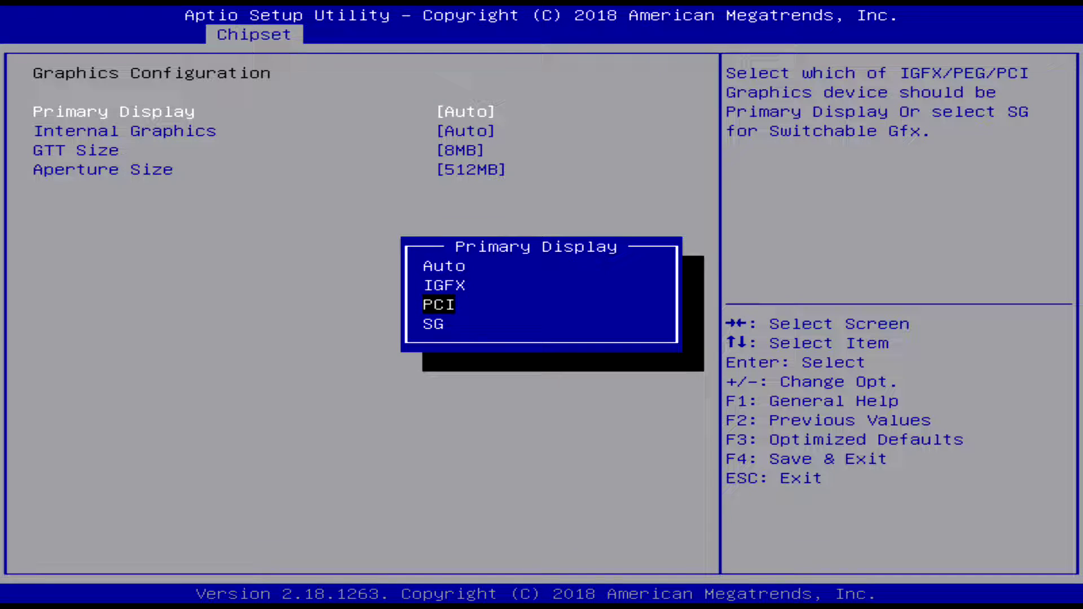
{"action": "key", "text": "Up"}
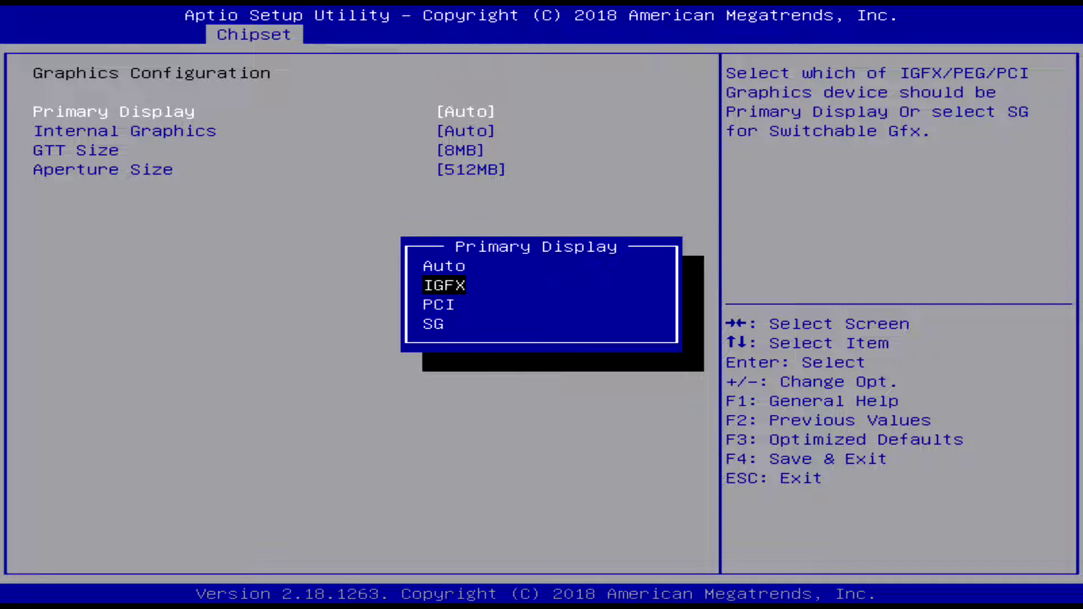
{"action": "key", "text": "Escape"}
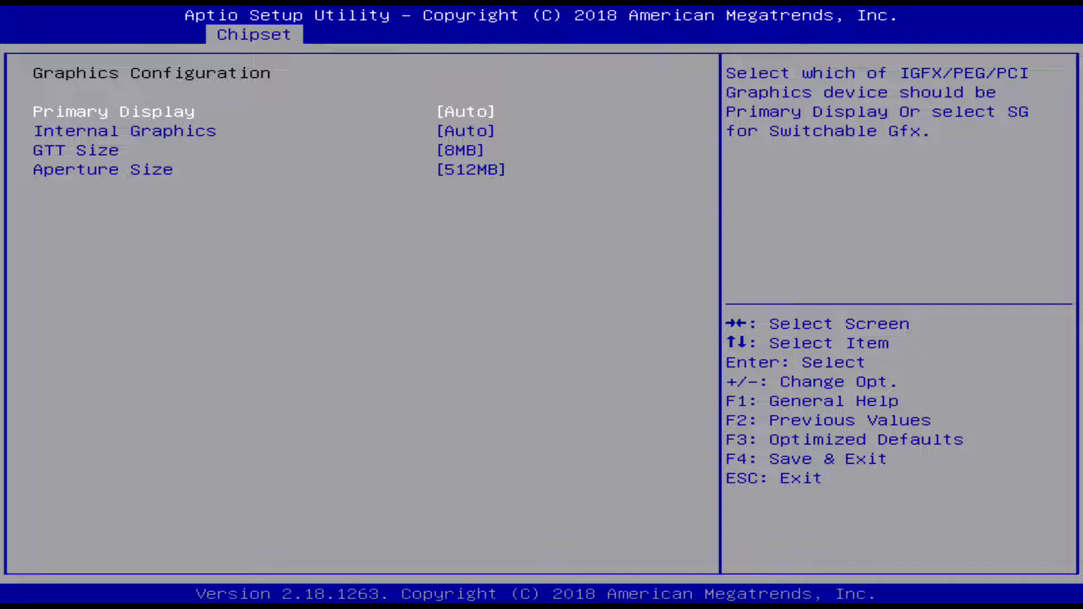
View the GTT Size and Aperture Size choices, keeping 8MB and 512MB.
{"action": "key", "text": "Down"}
{"action": "key", "text": "Down"}
{"action": "key", "text": "Return"}
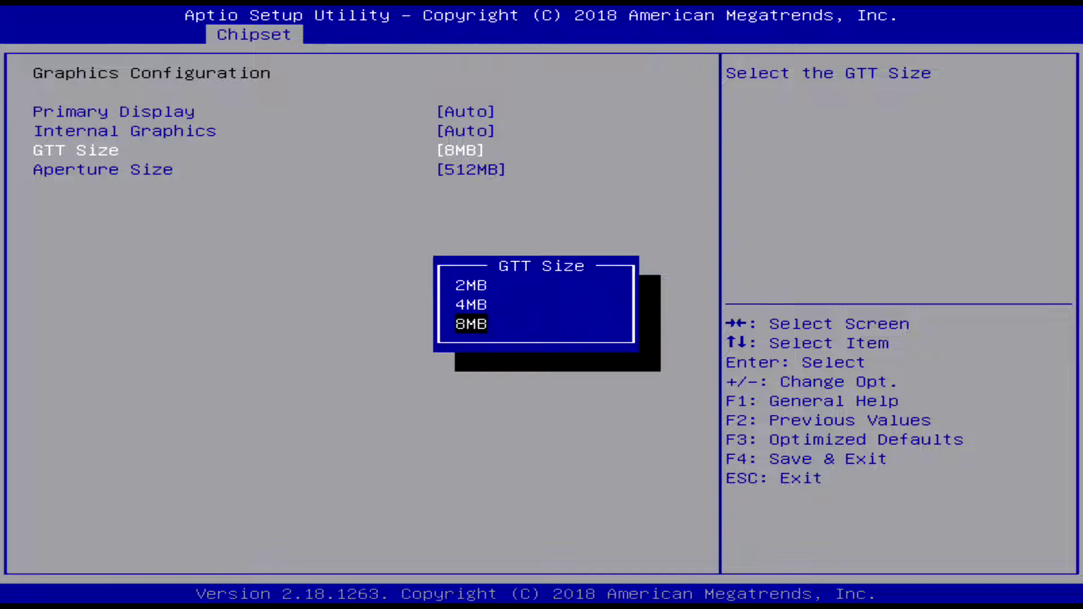
{"action": "key", "text": "Escape"}
{"action": "key", "text": "Down"}
{"action": "key", "text": "Return"}
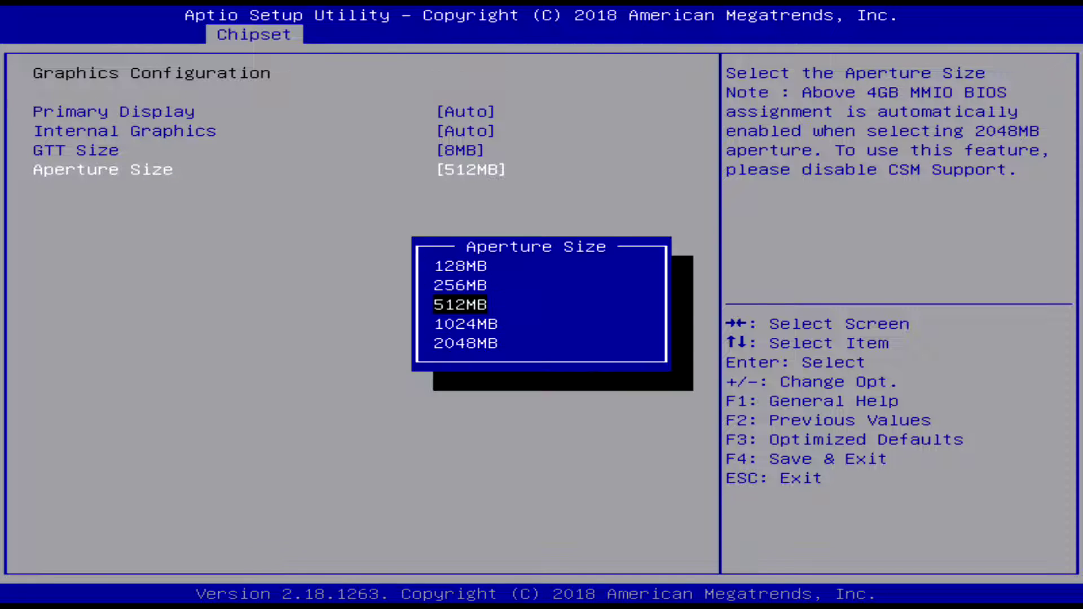
{"action": "key", "text": "Escape"}
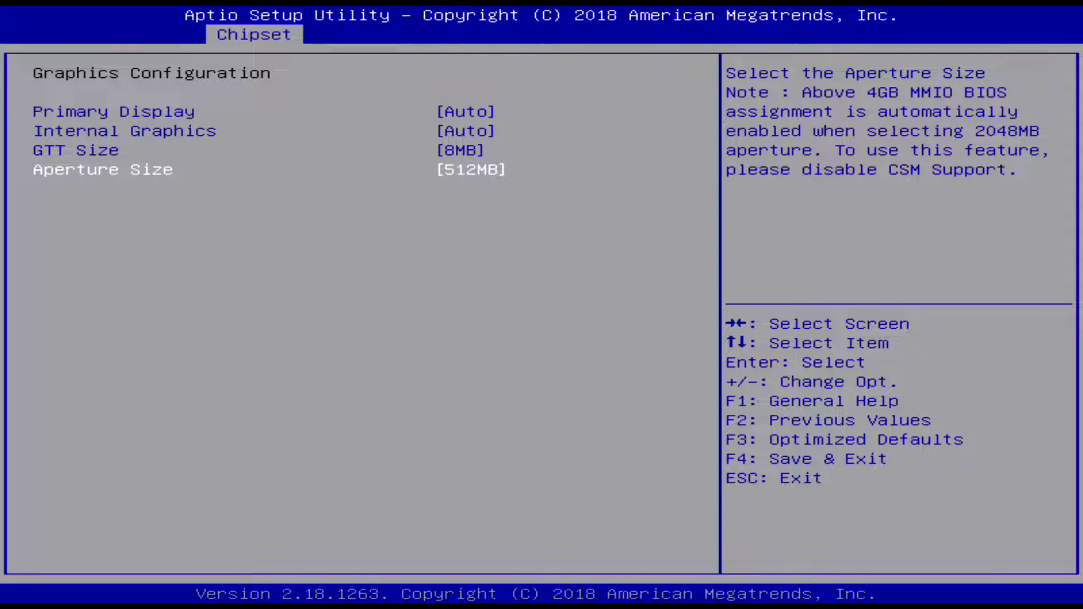
{"action": "key", "text": "Return"}
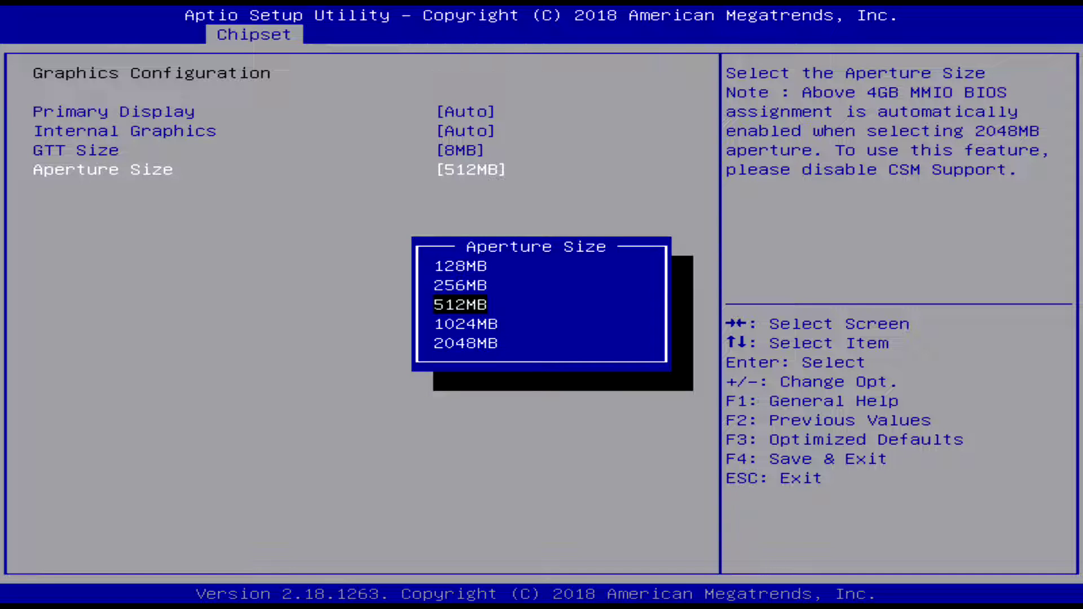
{"action": "key", "text": "Escape"}
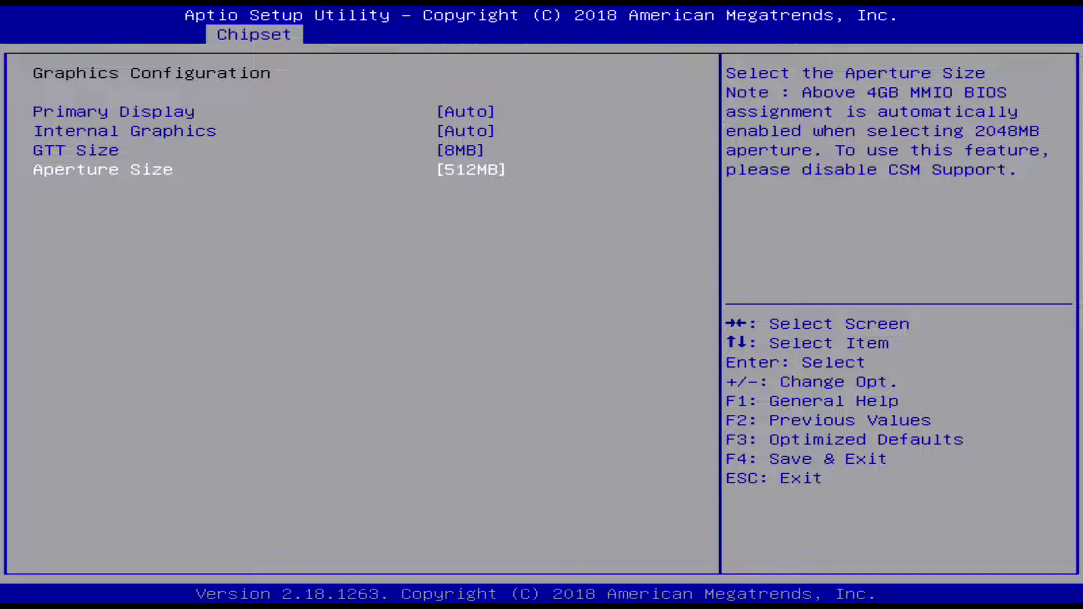
{"action": "key", "text": "Escape"}
View Security's Secure Boot submenu (Enabled, Not Active, Standard mode) and return to the passwords.
{"action": "key", "text": "Right"}
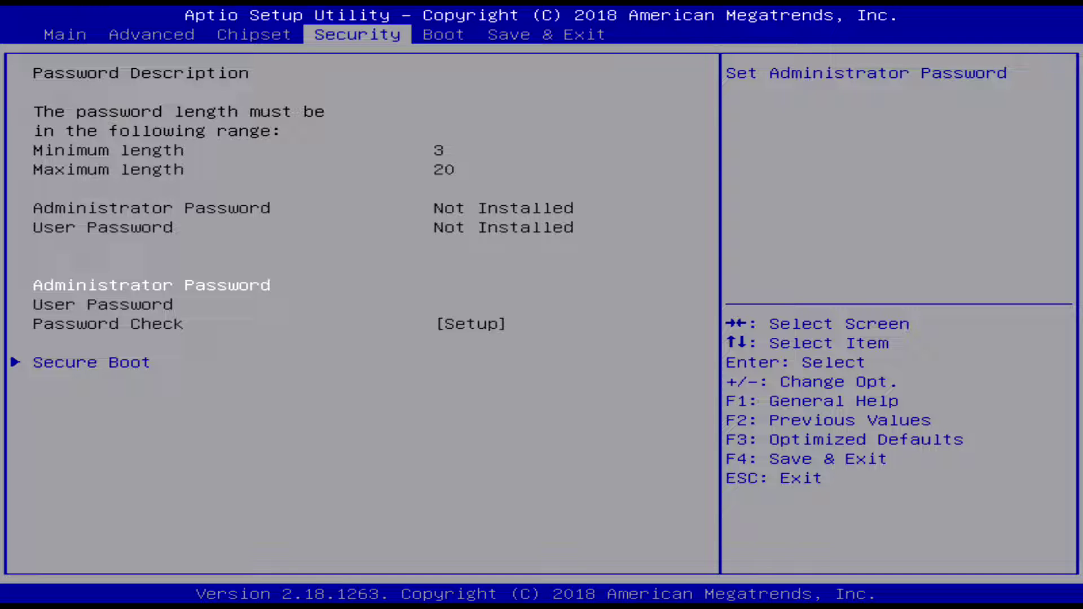
{"action": "key", "text": "Up"}
{"action": "key", "text": "Down"}
{"action": "key", "text": "Up"}
{"action": "key", "text": "Return"}
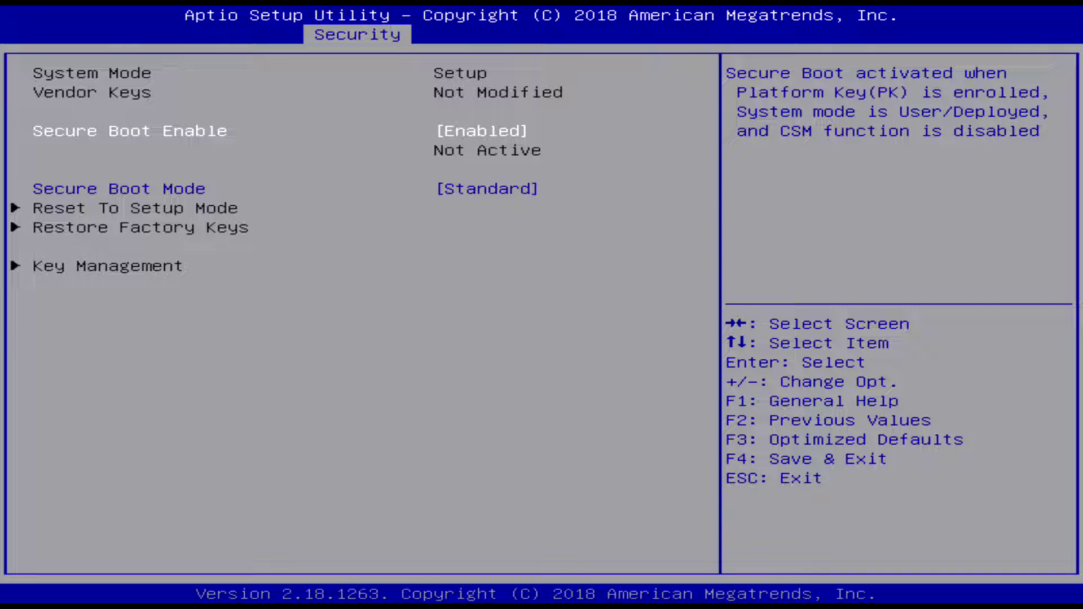
{"action": "key", "text": "Escape"}
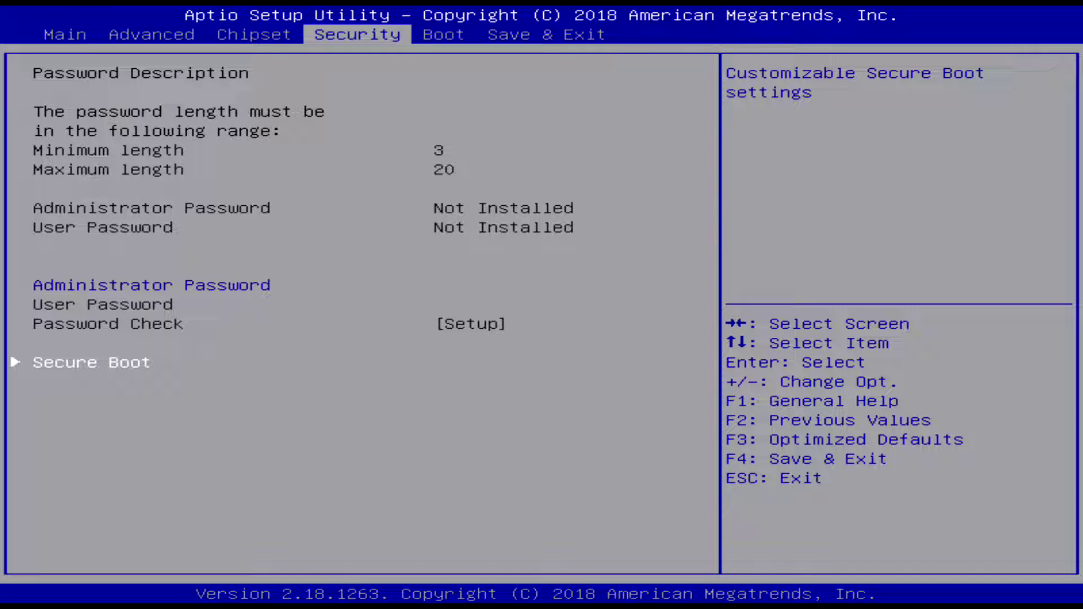
Step through Boot's NumLock State, New Boot Option Policy and boot order, then reach Save & Exit.
{"action": "key", "text": "Right"}
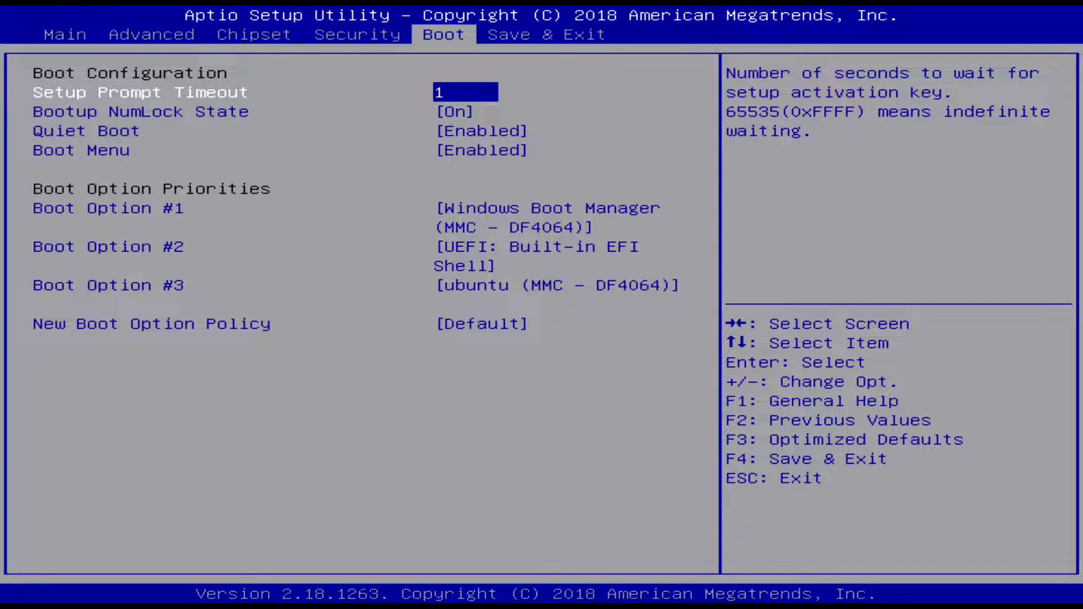
{"action": "key", "text": "Down"}
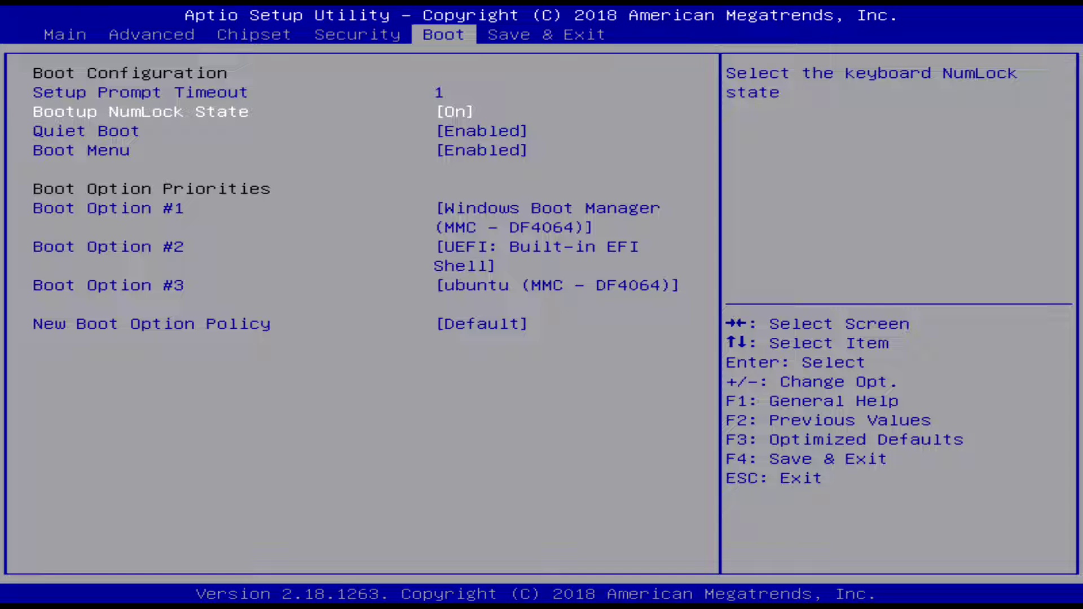
{"action": "key", "text": "Down"}
{"action": "key", "text": "Down"}
{"action": "key", "text": "Down"}
{"action": "key", "text": "Down"}
{"action": "key", "text": "Down"}
{"action": "key", "text": "Down"}
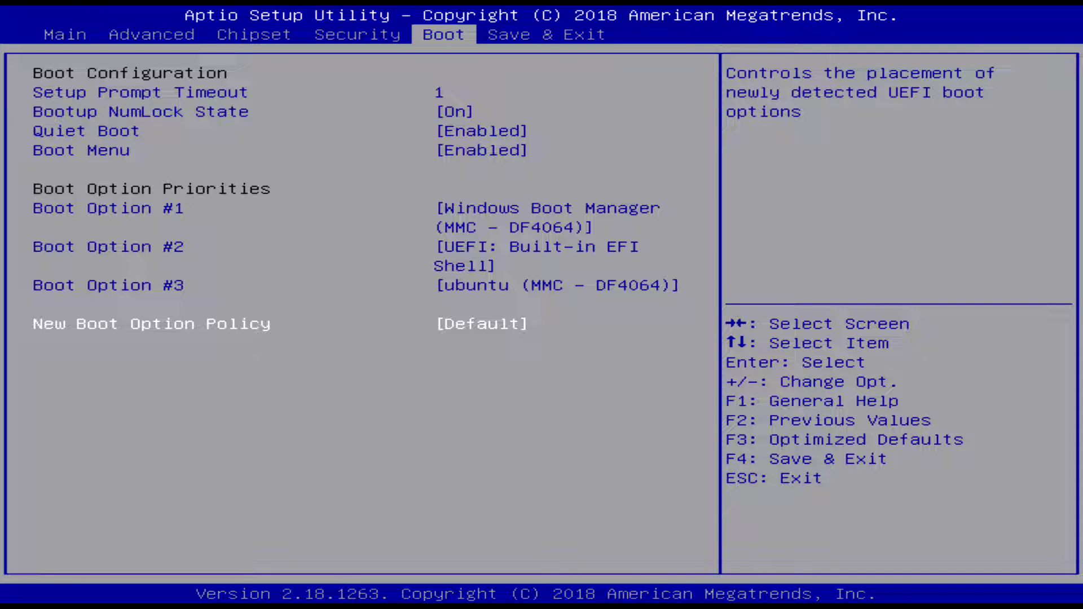
{"action": "key", "text": "Right"}
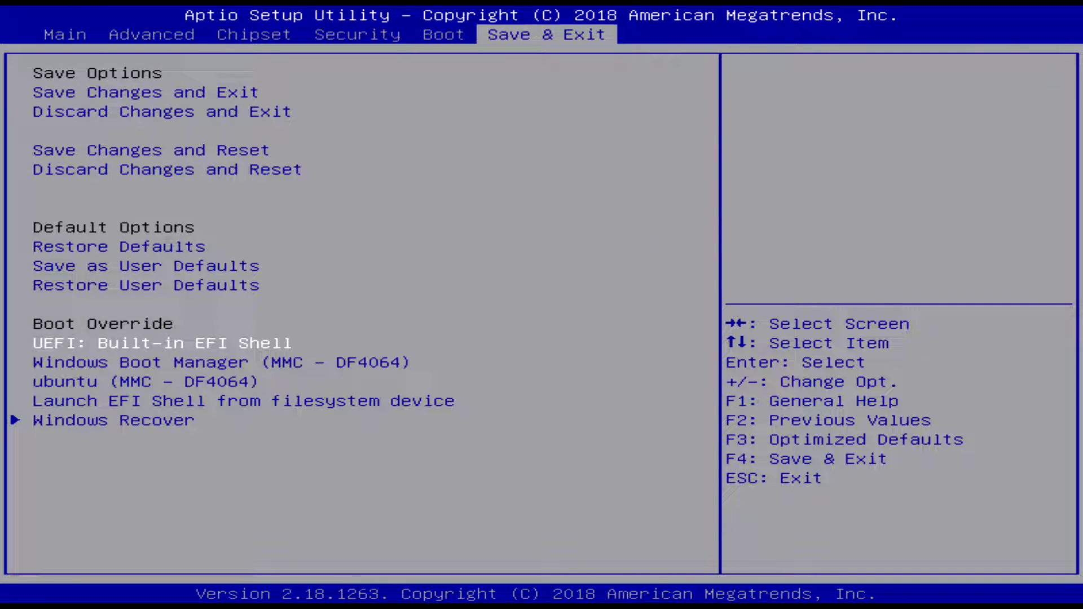
{"action": "key", "text": "Left"}
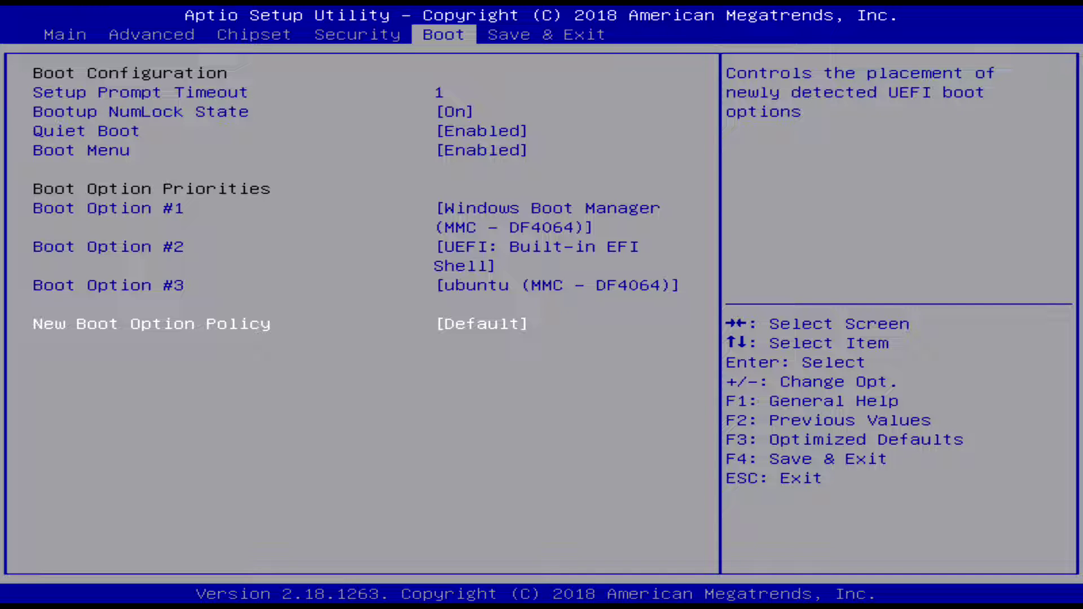
{"action": "key", "text": "Right"}
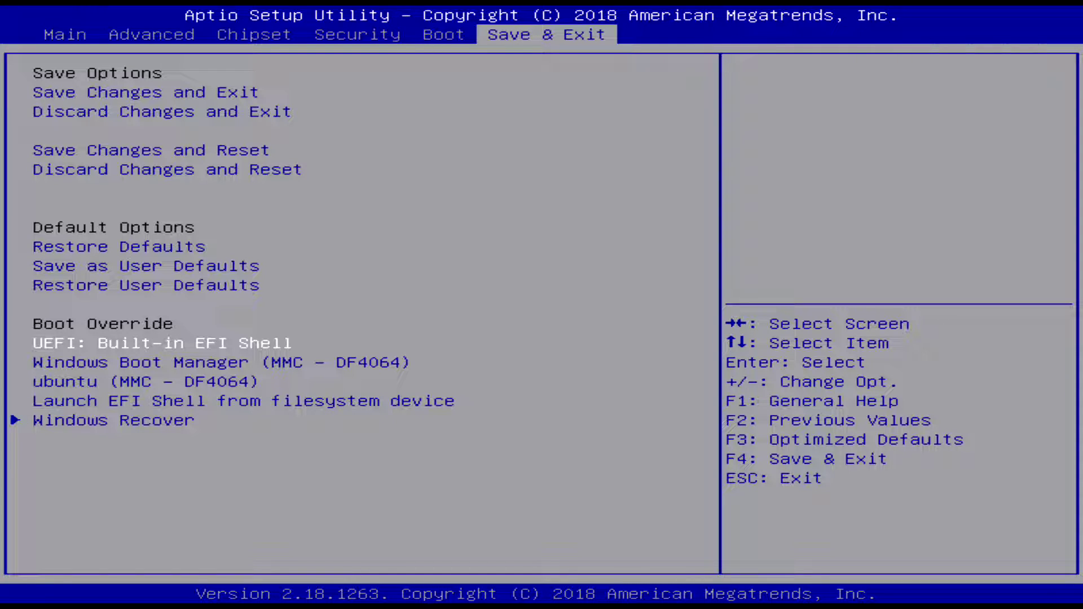
{"action": "key", "text": "Down"}
{"action": "key", "text": "Down"}
{"action": "key", "text": "Down"}
{"action": "key", "text": "Down"}
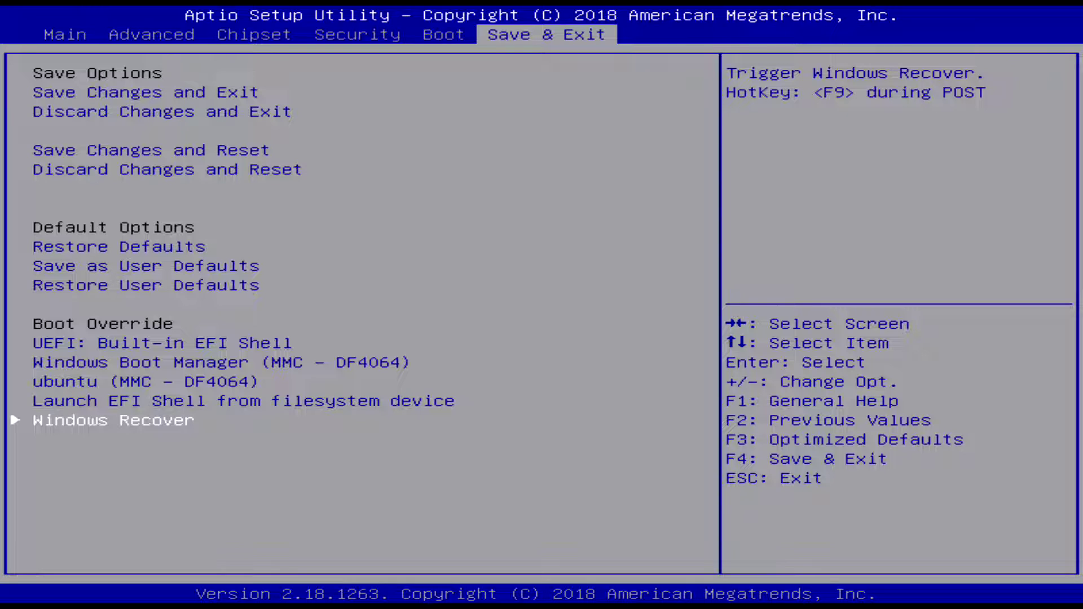
{"action": "key", "text": "Up"}
{"action": "key", "text": "Up"}
{"action": "key", "text": "Up"}
{"action": "key", "text": "Up"}
{"action": "key", "text": "Up"}
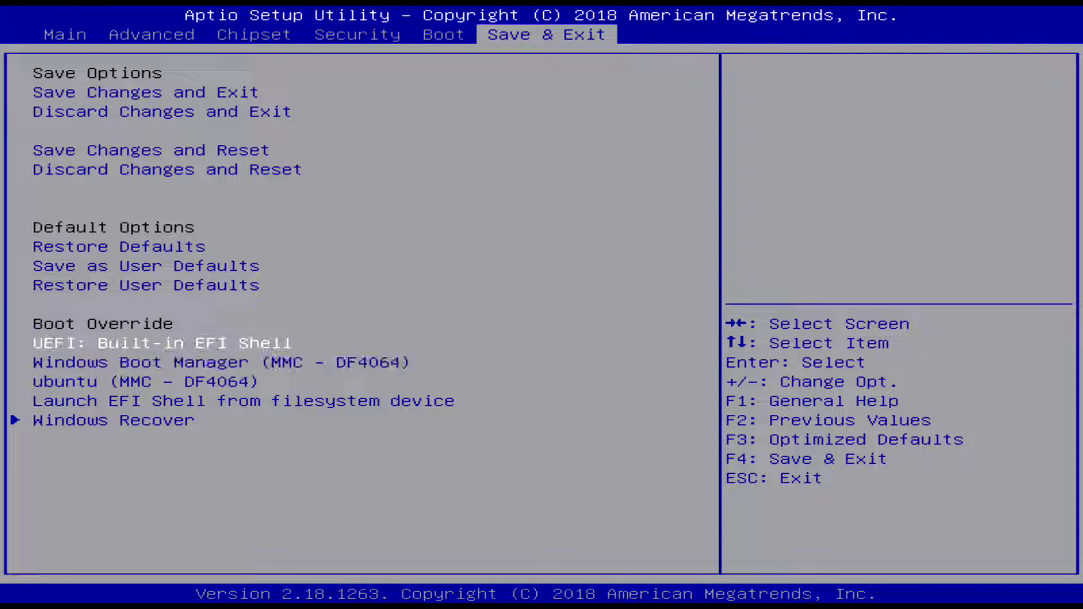
{"action": "key", "text": "Down"}
{"action": "key", "text": "Up"}
{"action": "key", "text": "Up"}
{"action": "key", "text": "Up"}
{"action": "key", "text": "Up"}
{"action": "key", "text": "Up"}
{"action": "key", "text": "Up"}
{"action": "key", "text": "Up"}
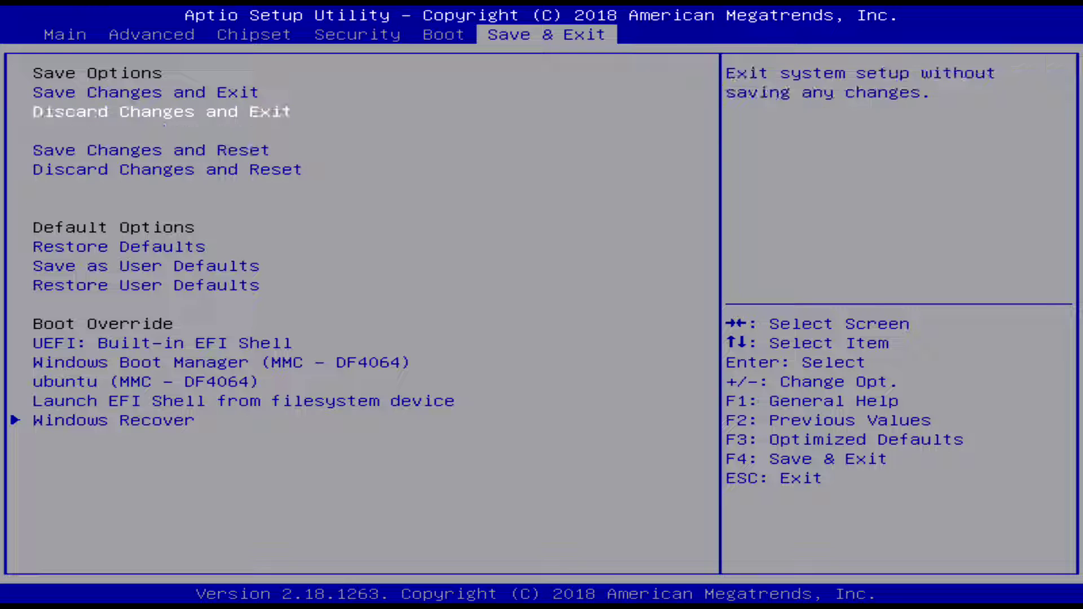
{"action": "key", "text": "Up"}
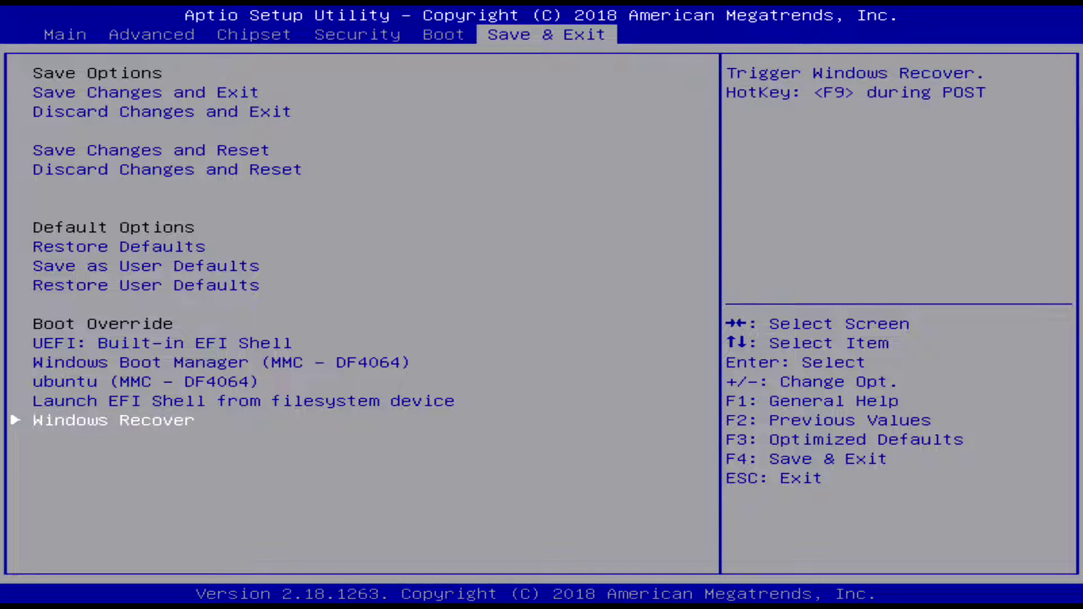
{"action": "key", "text": "Down"}
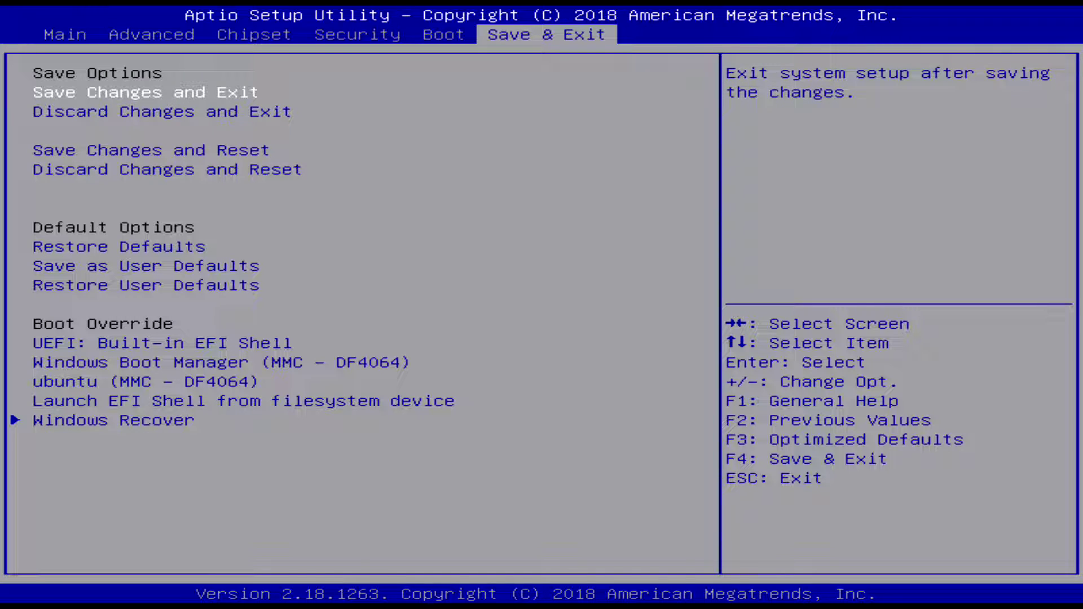